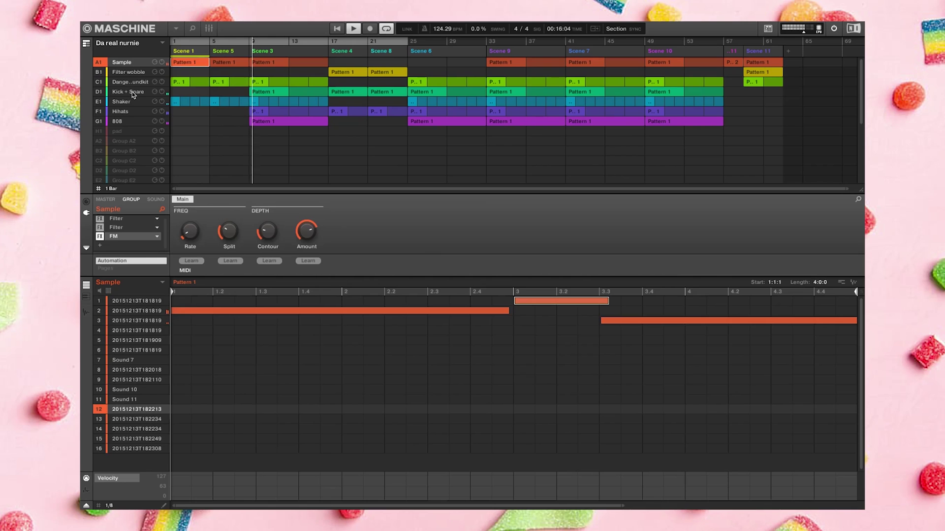
Show the Kick + Snare group's Scene 3 pattern in Maschine, then open Live's Preferences
{"action": "left_click", "coordinate": [132, 92]}
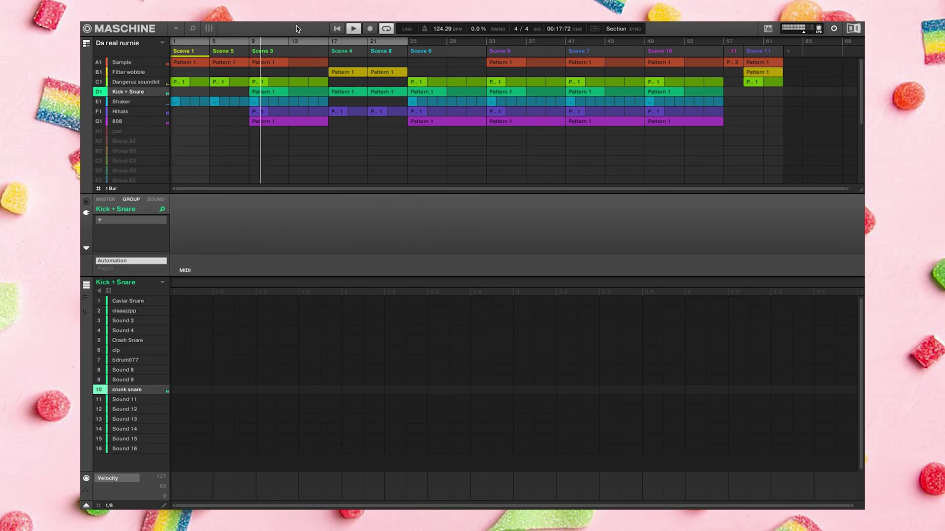
{"action": "left_click", "coordinate": [271, 92]}
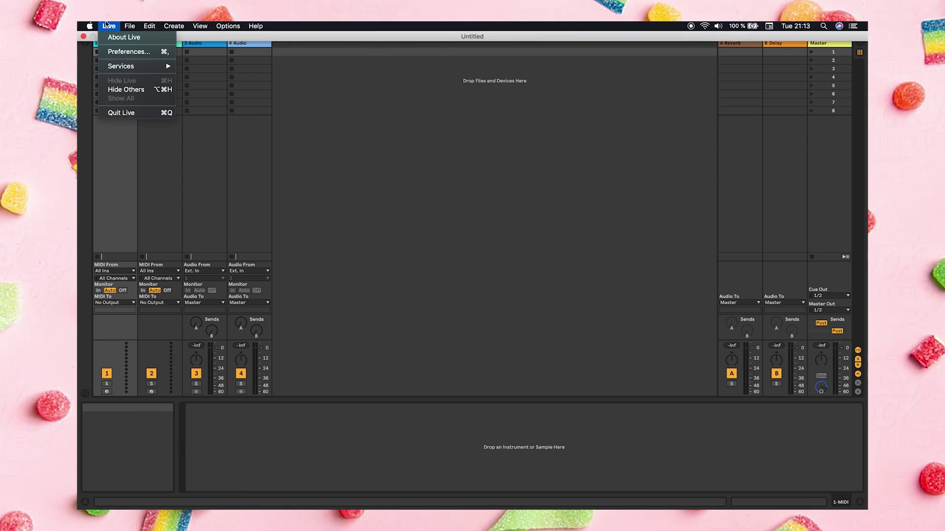
{"action": "left_click", "coordinate": [126, 51]}
{"action": "mouse_move", "coordinate": [480, 262]}
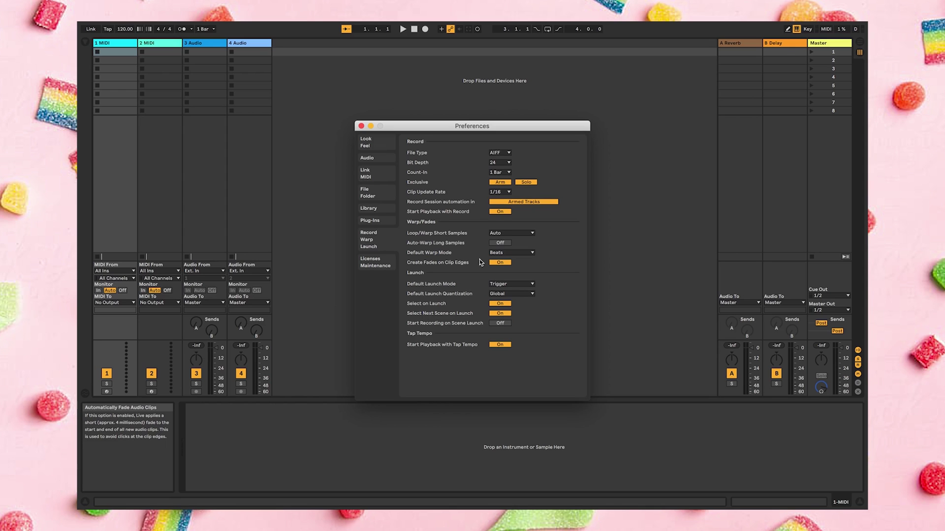
Check Look/Feel, then leave Auto-Warp Long Samples Off in the Record/Warp/Launch preferences
{"action": "left_click", "coordinate": [366, 144]}
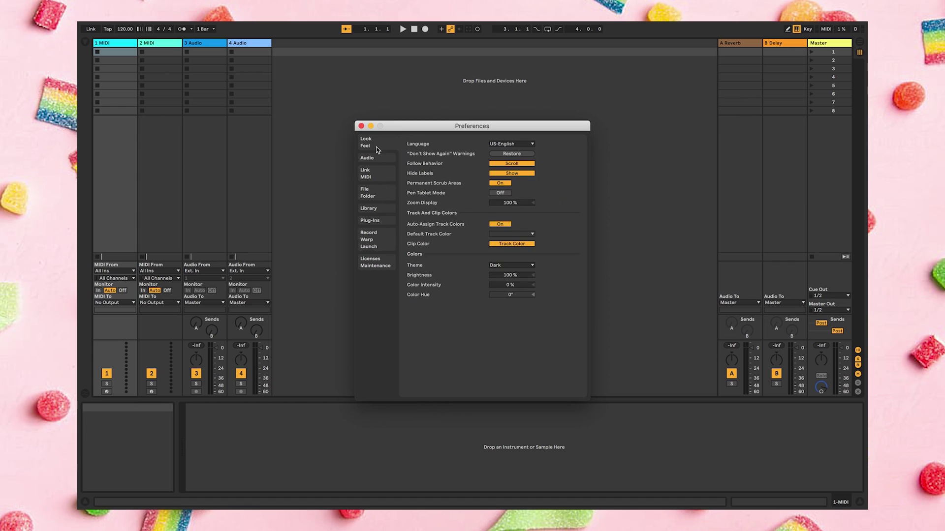
{"action": "left_click", "coordinate": [358, 244]}
{"action": "mouse_move", "coordinate": [468, 239]}
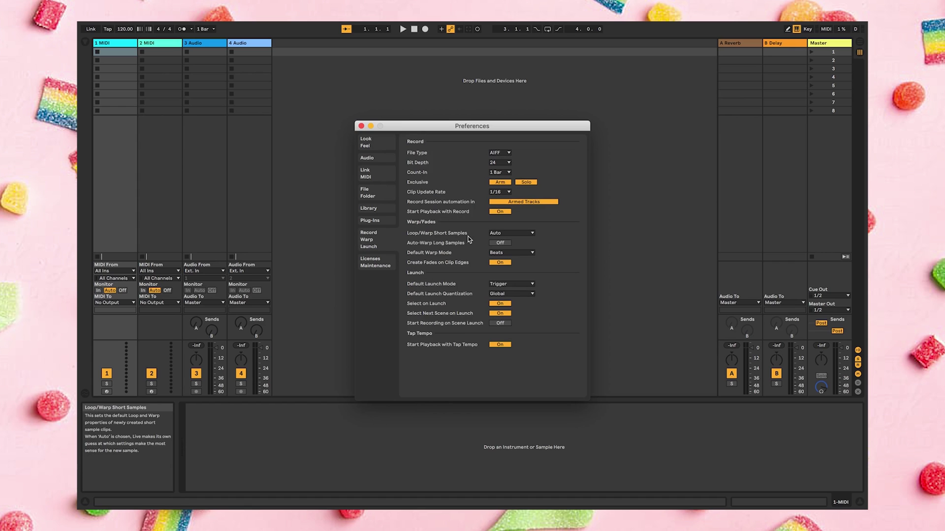
{"action": "mouse_move", "coordinate": [434, 257]}
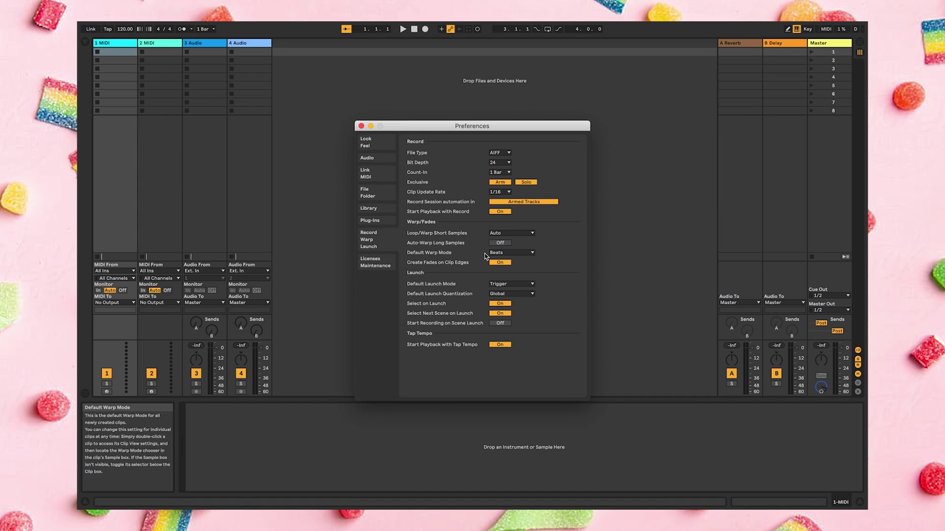
{"action": "left_click", "coordinate": [504, 244]}
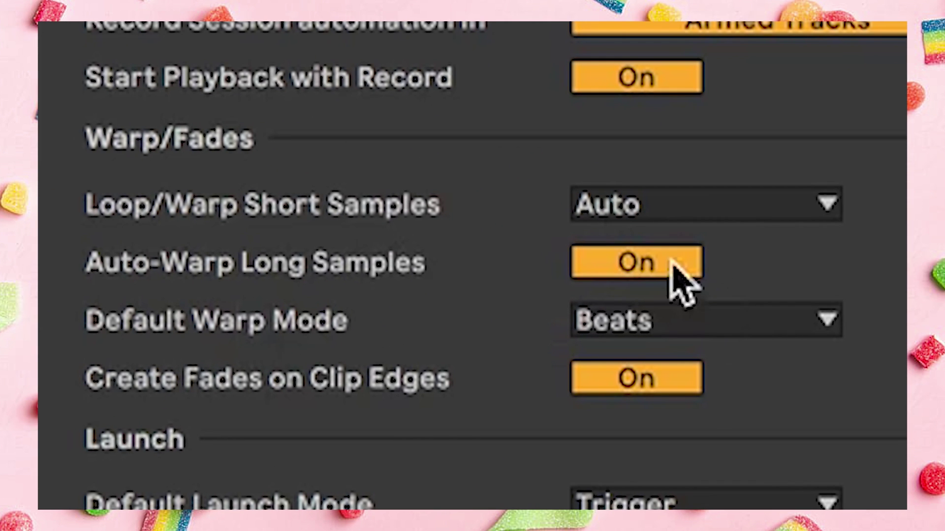
{"action": "left_click", "coordinate": [619, 271]}
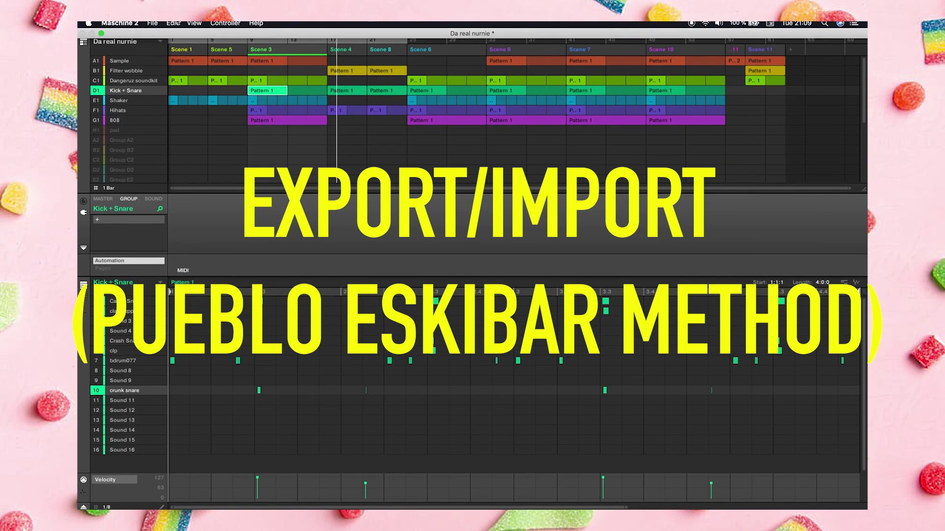
Start an audio export with Range on Loop and Source set to Group
{"action": "left_click", "coordinate": [152, 23]}
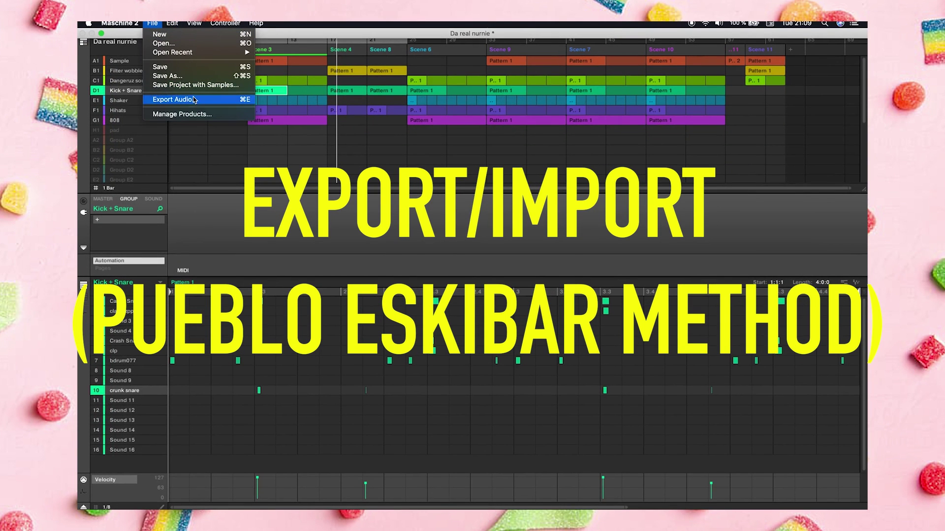
{"action": "left_click", "coordinate": [192, 99]}
{"action": "left_click", "coordinate": [436, 203]}
{"action": "left_click", "coordinate": [436, 200]}
{"action": "left_click", "coordinate": [437, 212]}
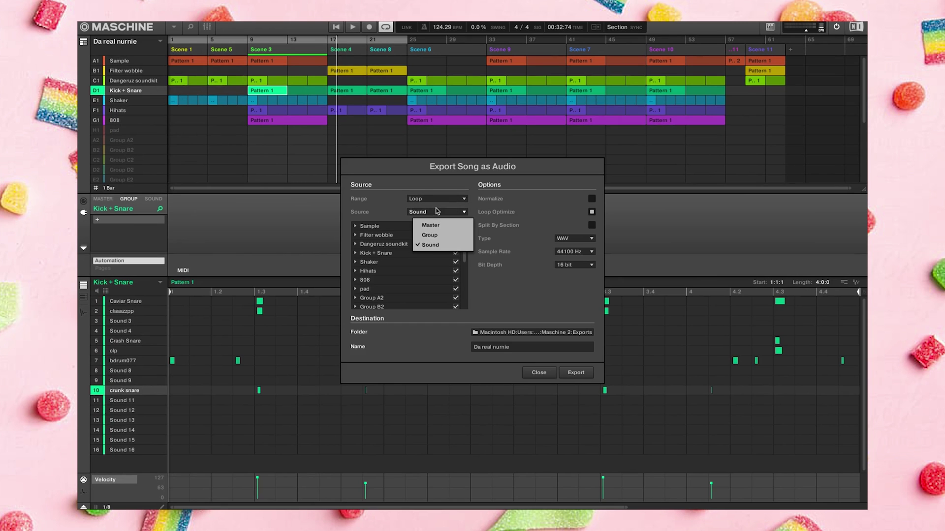
{"action": "left_click", "coordinate": [437, 235]}
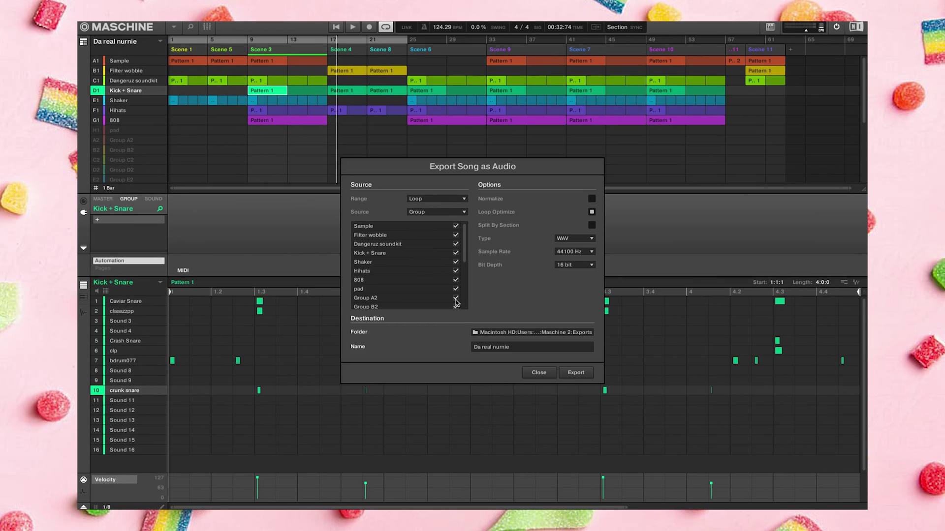
Exclude the unused groups D2, C3 and D3 from the export
{"action": "scroll", "coordinate": [457, 292], "scroll_direction": "down", "scroll_amount": 1}
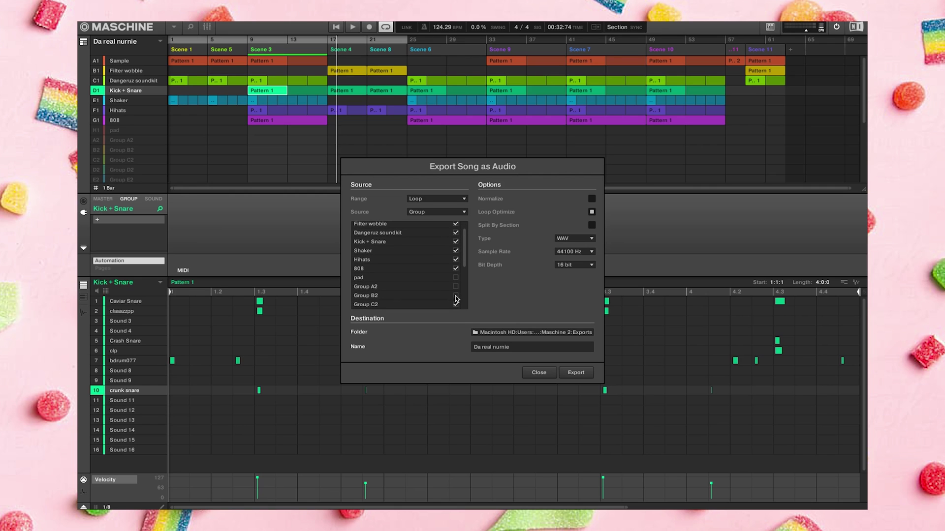
{"action": "left_click_drag", "start_coordinate": [468, 261], "coordinate": [467, 289]}
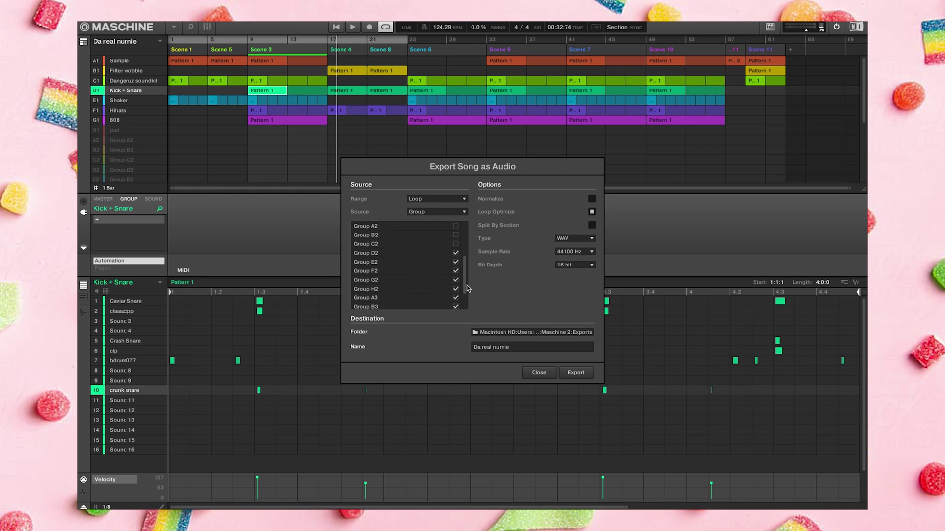
{"action": "left_click", "coordinate": [456, 253]}
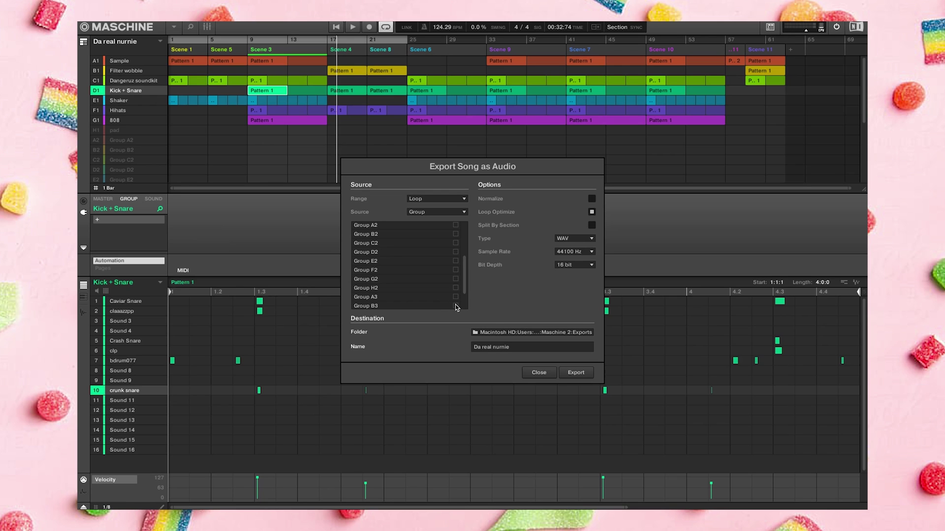
{"action": "scroll", "coordinate": [458, 295], "scroll_direction": "down", "scroll_amount": 3}
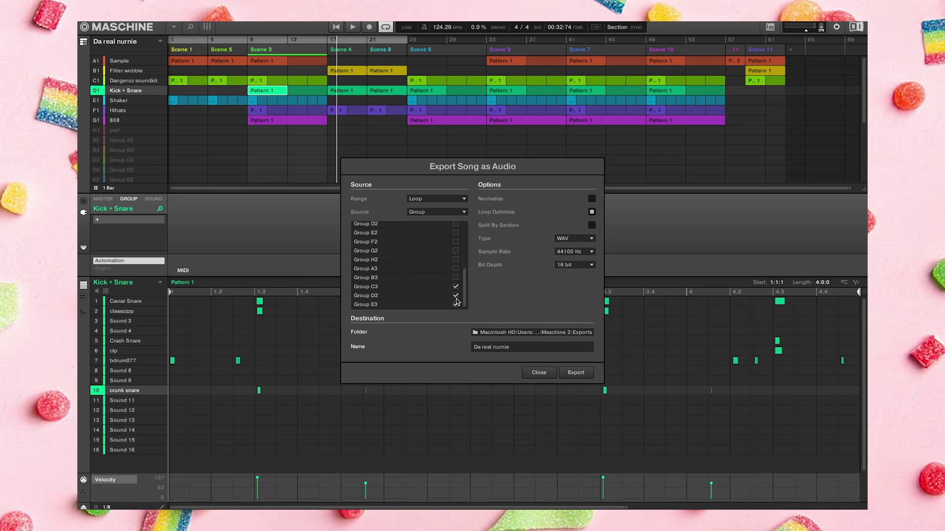
{"action": "left_click", "coordinate": [456, 287]}
{"action": "left_click", "coordinate": [456, 295]}
{"action": "left_click_drag", "start_coordinate": [465, 288], "coordinate": [472, 229]}
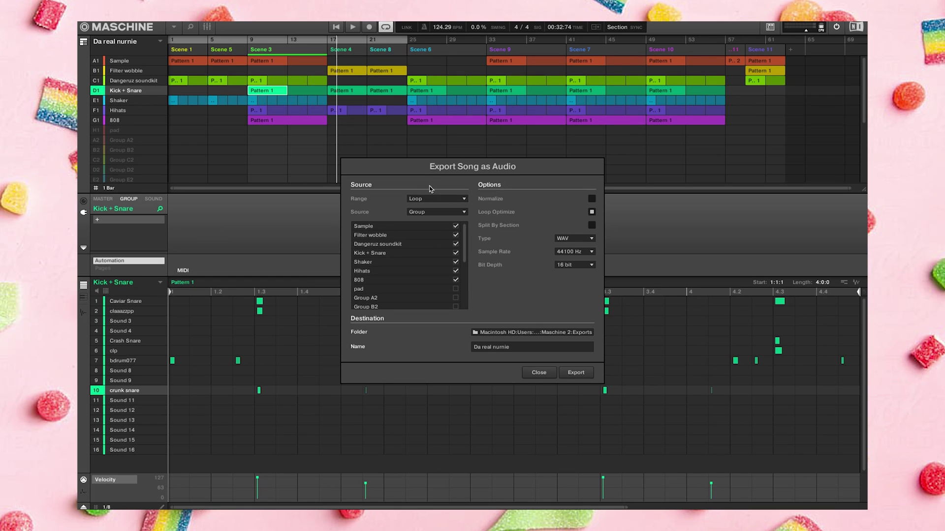
Keep the Loop export range and open the destination folder chooser
{"action": "left_click", "coordinate": [446, 199]}
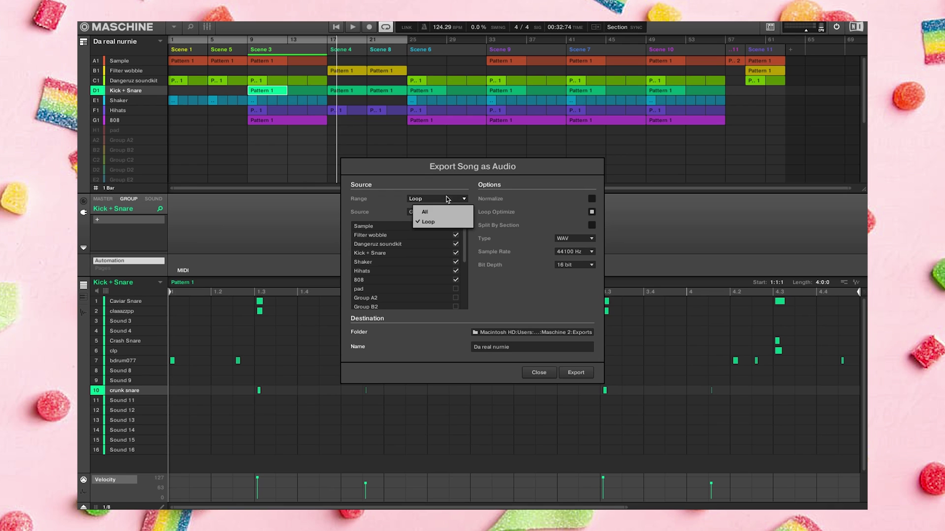
{"action": "left_click", "coordinate": [452, 184]}
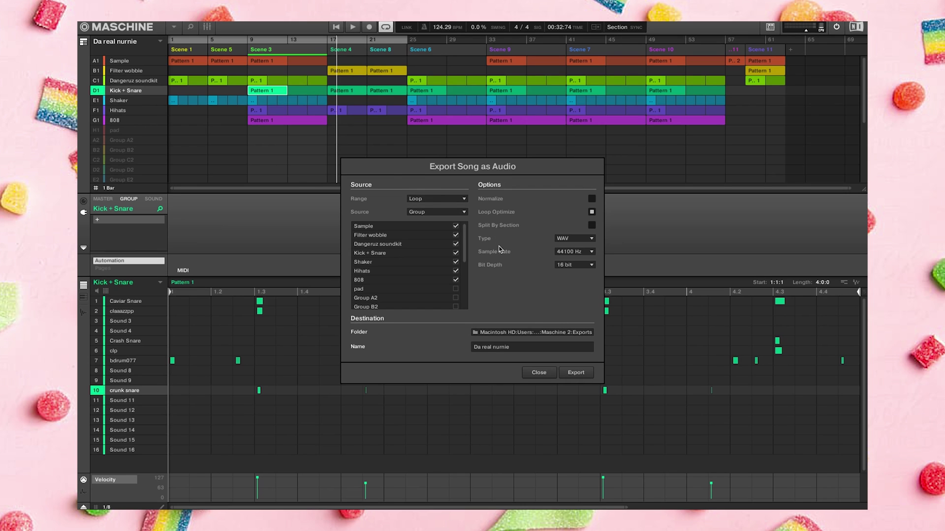
{"action": "left_click", "coordinate": [530, 336]}
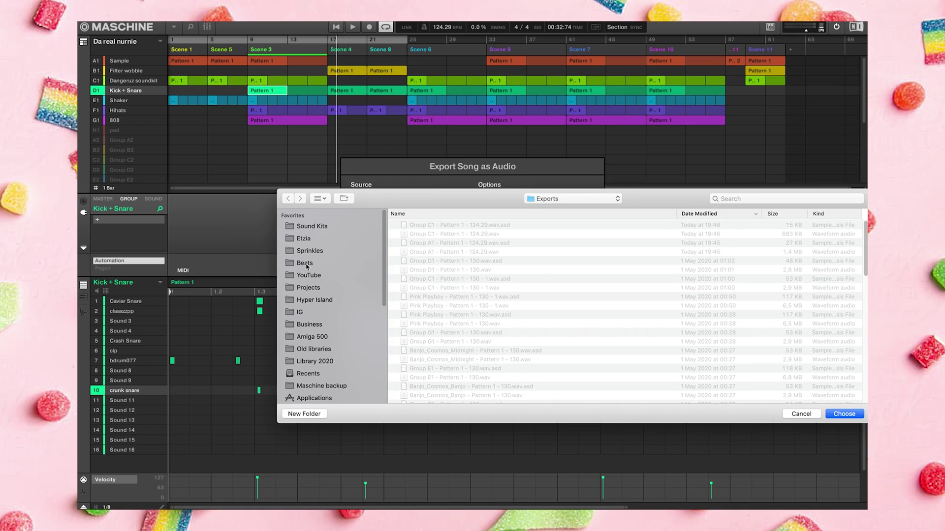
Create a new folder 'Da Real Nurnie 124,29 bpm' and export the groups into it
{"action": "left_click", "coordinate": [304, 414]}
{"action": "type", "text": "Da re"}
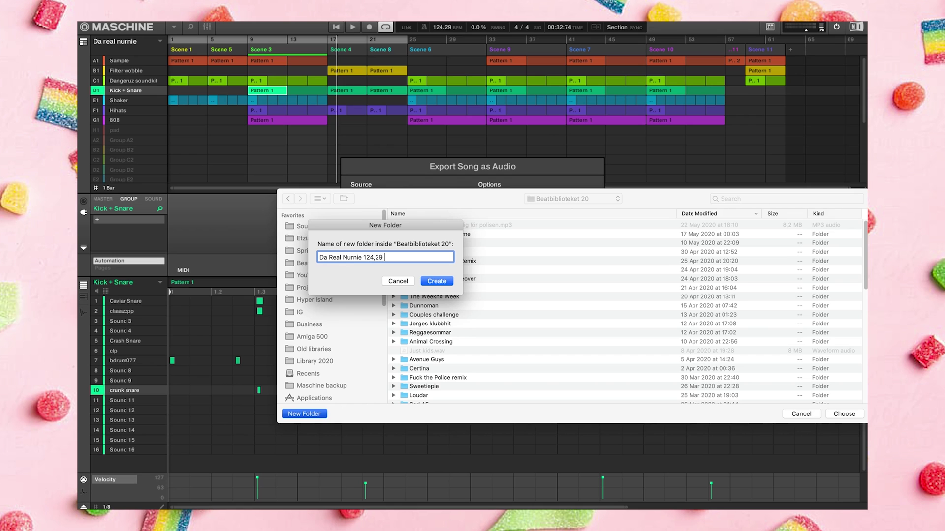
{"action": "key", "text": "Return"}
{"action": "key", "text": "Return"}
{"action": "key", "text": "Return"}
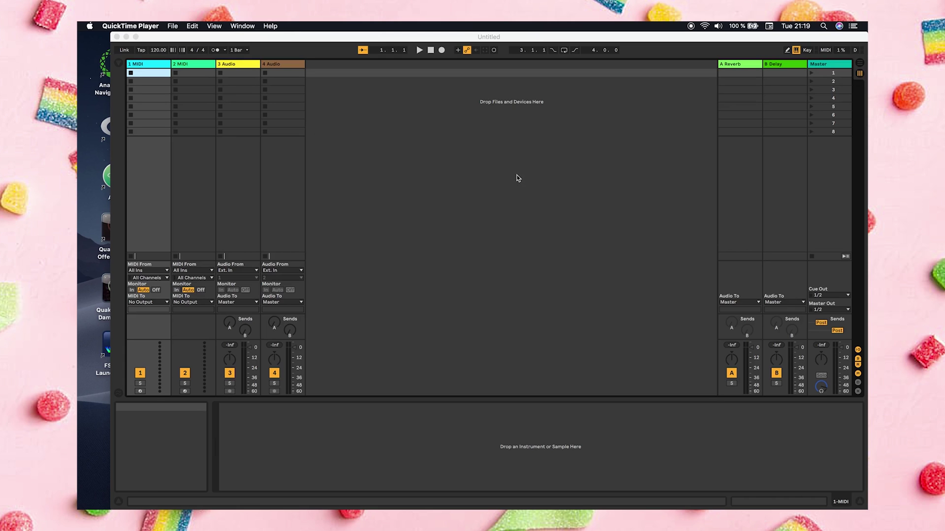
Switch Live to Arrangement view and check the exported files in Finder
{"action": "left_click", "coordinate": [474, 109]}
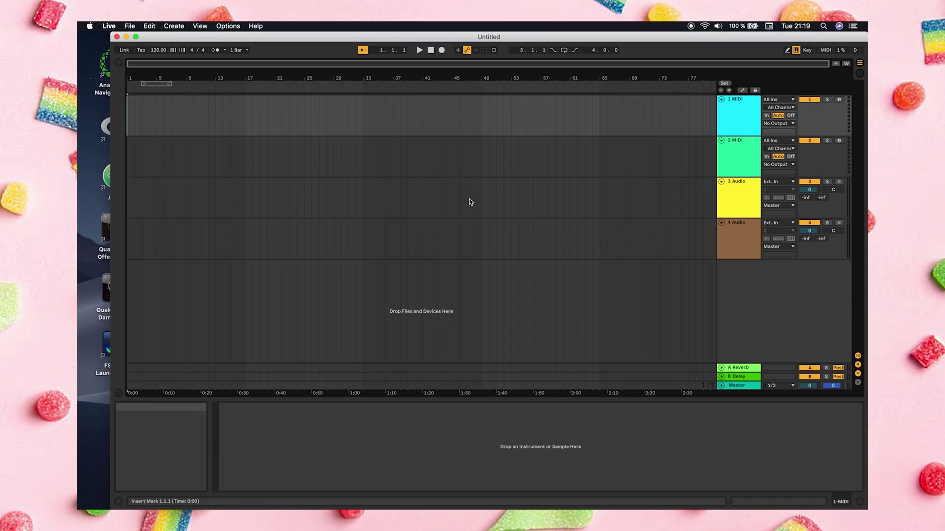
{"action": "key", "text": "Tab"}
{"action": "key", "text": "super+Tab"}
{"action": "key", "text": "super+Tab"}
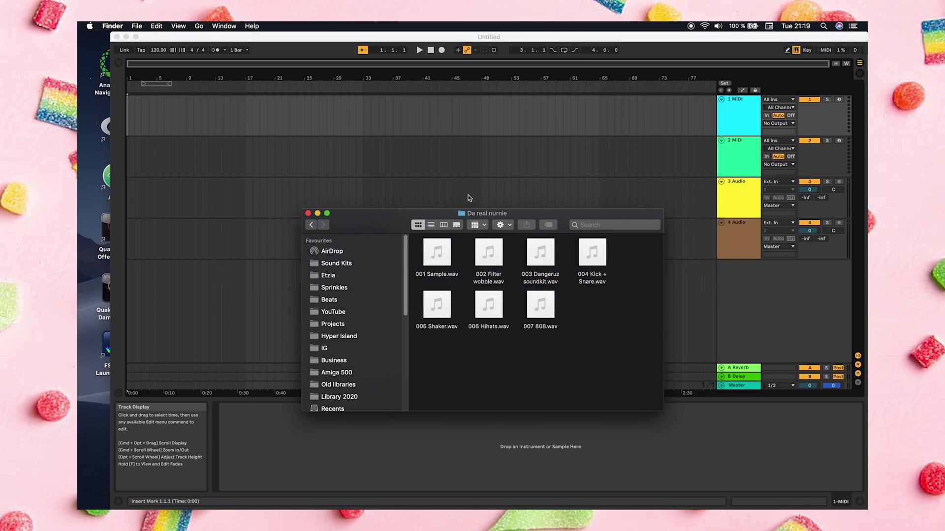
{"action": "left_click", "coordinate": [315, 226]}
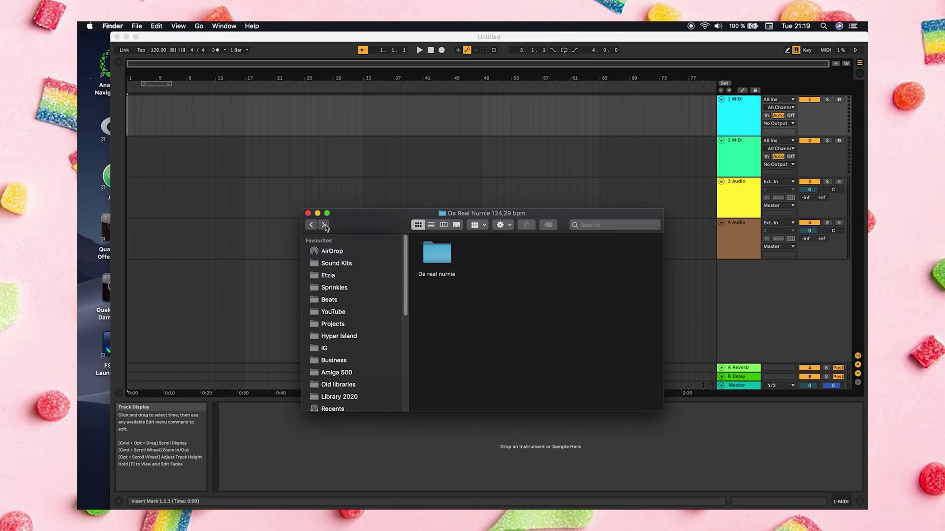
{"action": "left_click", "coordinate": [333, 148]}
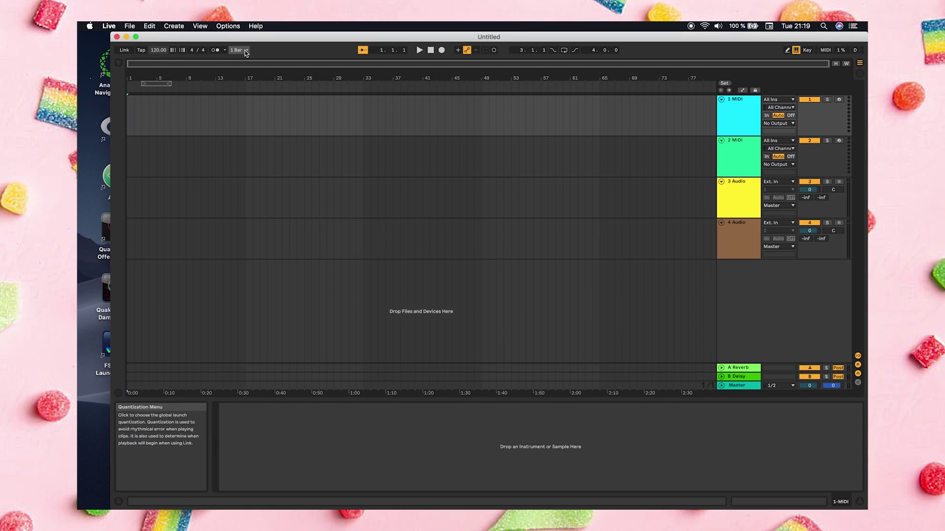
Set Live's tempo to 124.29 and open the Da real nurnie export folder in Finder
{"action": "left_click", "coordinate": [158, 54]}
{"action": "type", "text": "124.29"}
{"action": "key", "text": "Return"}
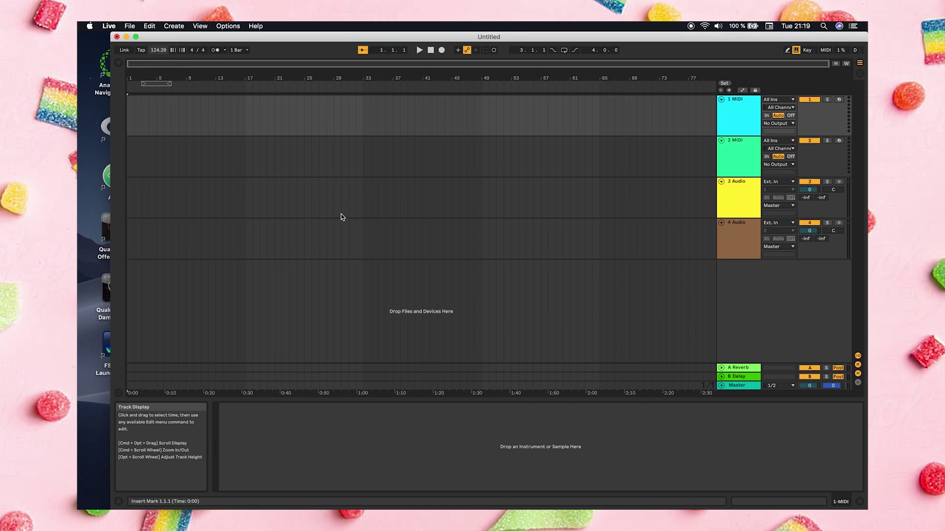
{"action": "key", "text": "super+Tab"}
{"action": "double_click", "coordinate": [436, 254]}
Drag the seven exported WAV stems into Live's arrangement on separate tracks
{"action": "left_click_drag", "start_coordinate": [616, 316], "coordinate": [130, 279]}
{"action": "key", "text": "super"}
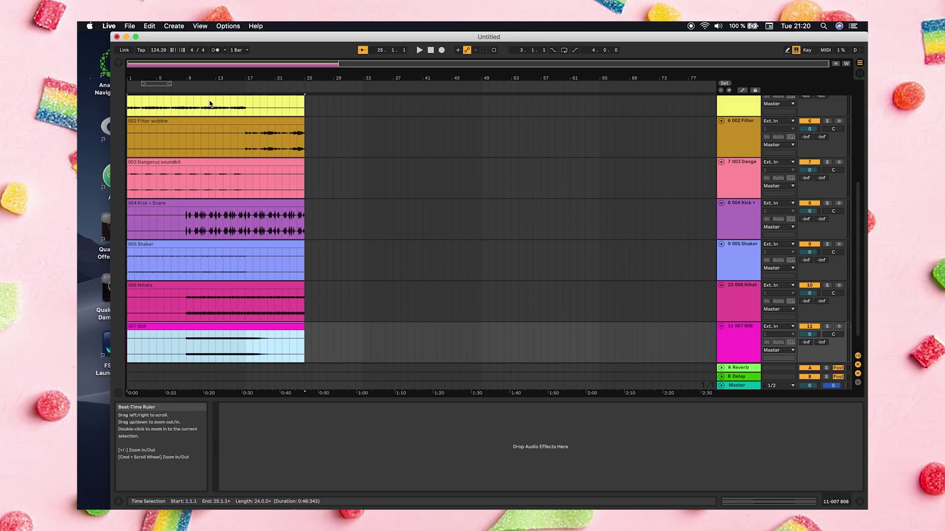
{"action": "scroll", "coordinate": [740, 185], "scroll_direction": "up", "scroll_amount": 3}
{"action": "scroll", "coordinate": [750, 306], "scroll_direction": "down", "scroll_amount": 2}
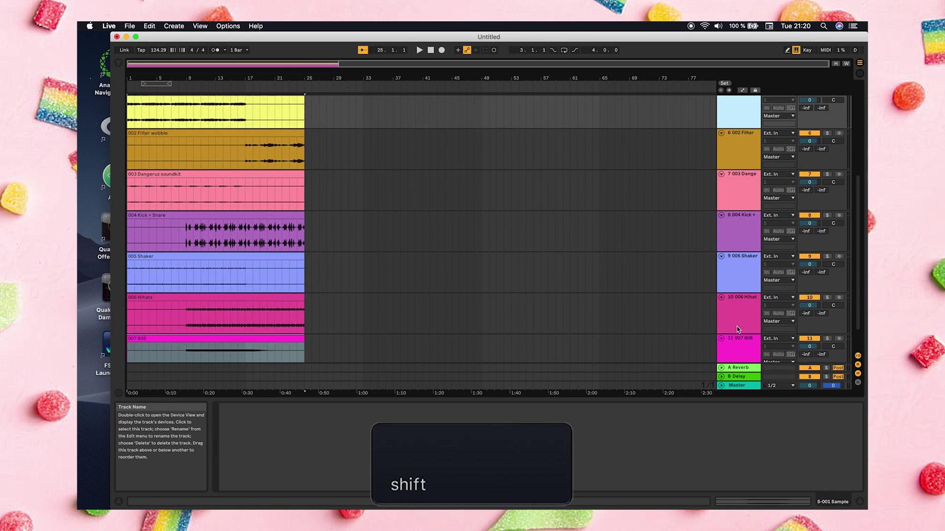
{"action": "scroll", "coordinate": [737, 326], "scroll_direction": "down", "scroll_amount": 2}
Select the seven stem tracks and fold them into compact rows
{"action": "left_click", "coordinate": [740, 315], "text": "shift"}
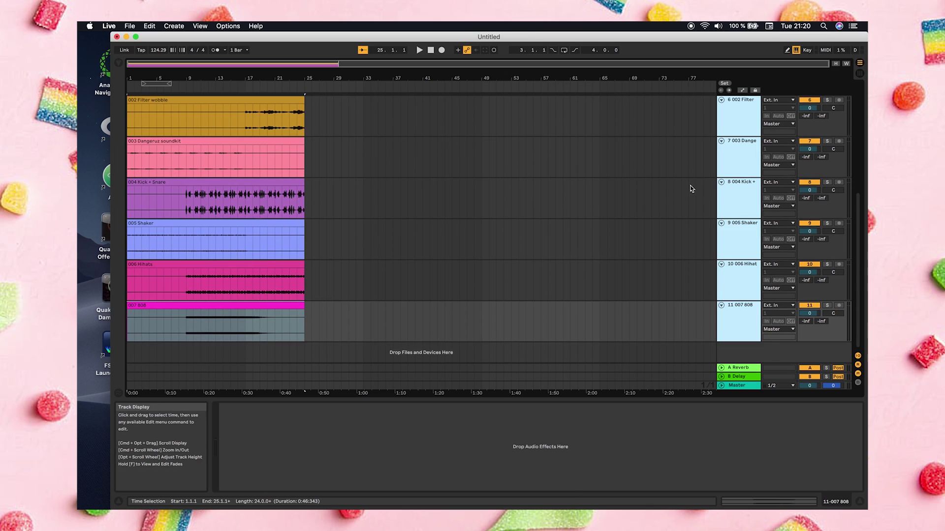
{"action": "scroll", "coordinate": [698, 190], "scroll_direction": "up", "scroll_amount": 5}
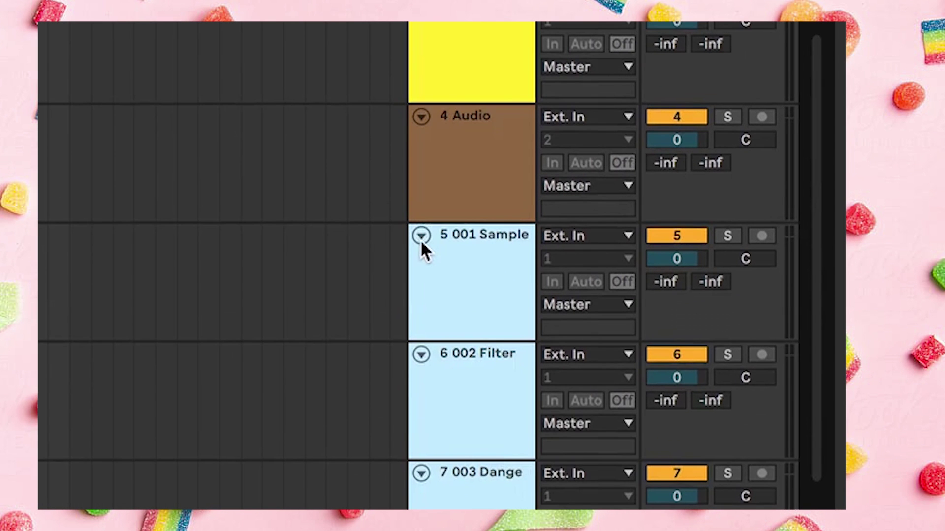
{"action": "left_click", "coordinate": [421, 237]}
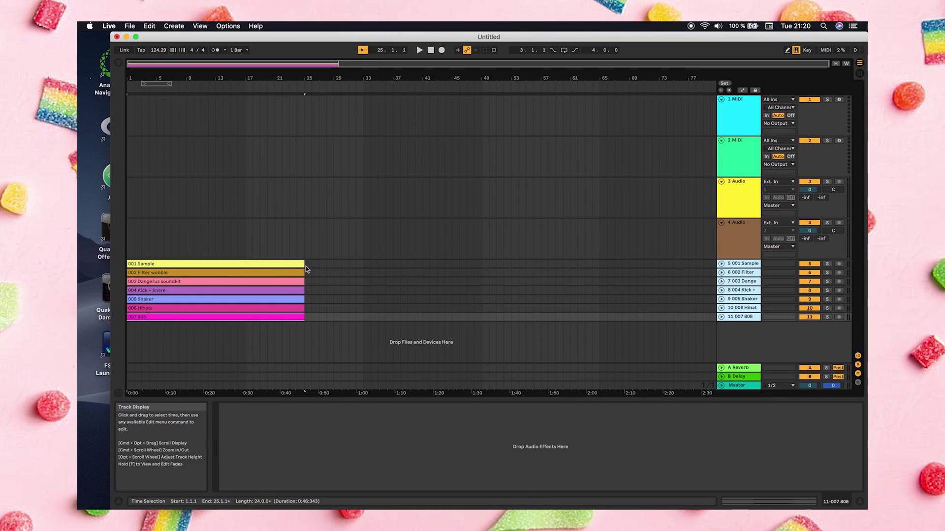
Split all the group clips at bars 9 and 17
{"action": "left_click_drag", "start_coordinate": [306, 266], "coordinate": [246, 325]}
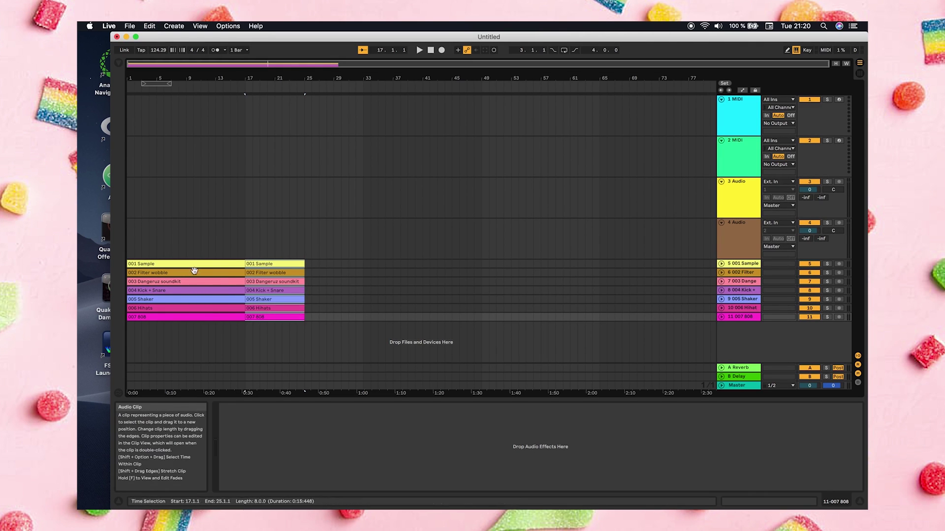
{"action": "key", "text": "super+e"}
{"action": "left_click", "coordinate": [178, 235]}
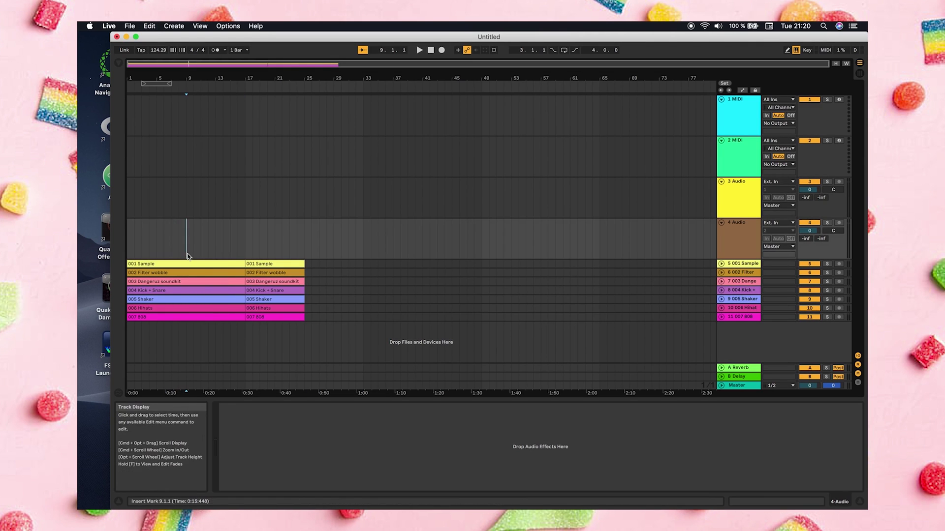
{"action": "left_click", "coordinate": [187, 253]}
{"action": "key", "text": "super+e"}
{"action": "left_click_drag", "start_coordinate": [187, 253], "coordinate": [242, 326]}
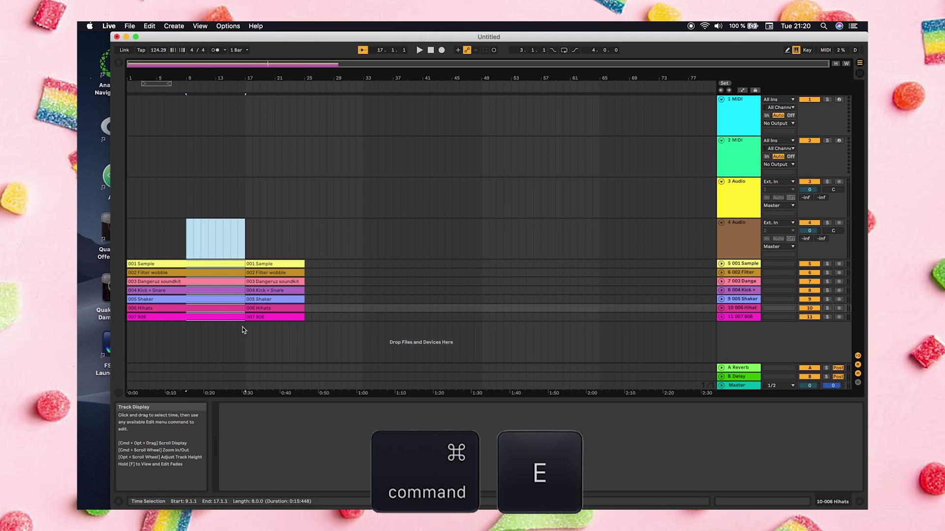
{"action": "left_click", "coordinate": [334, 246]}
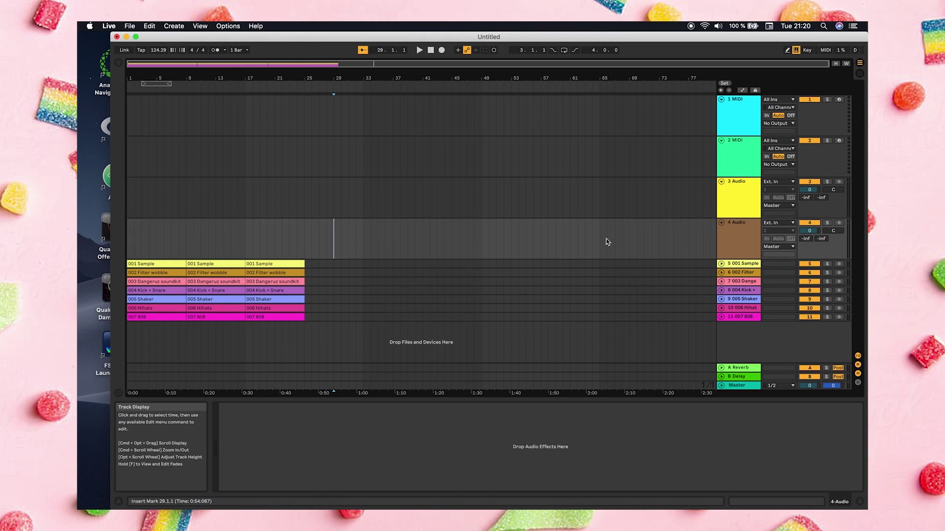
Remove unwanted 8-bar sections, including the first Kick + Snare and third Dangeruz soundkit sections
{"action": "left_click", "coordinate": [739, 264]}
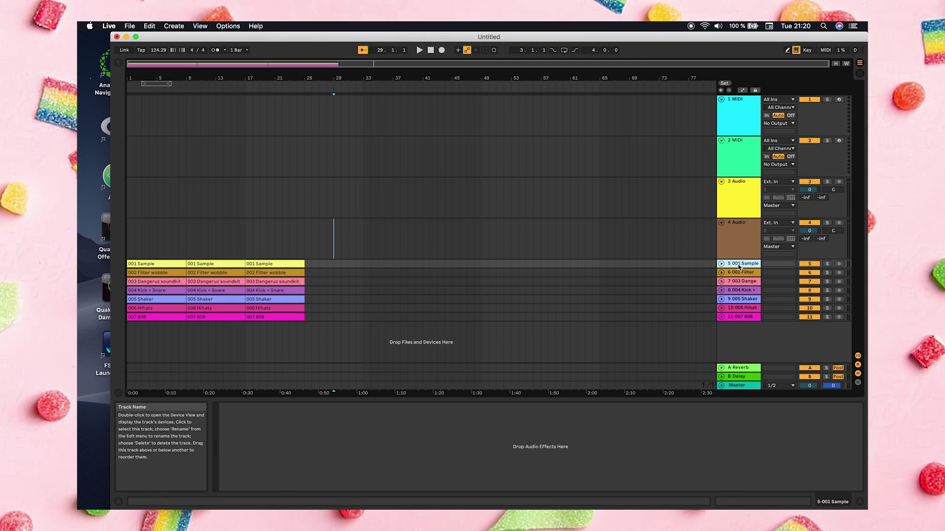
{"action": "left_click", "coordinate": [739, 316], "text": "shift"}
{"action": "scroll", "coordinate": [670, 301], "scroll_direction": "up", "scroll_amount": 3}
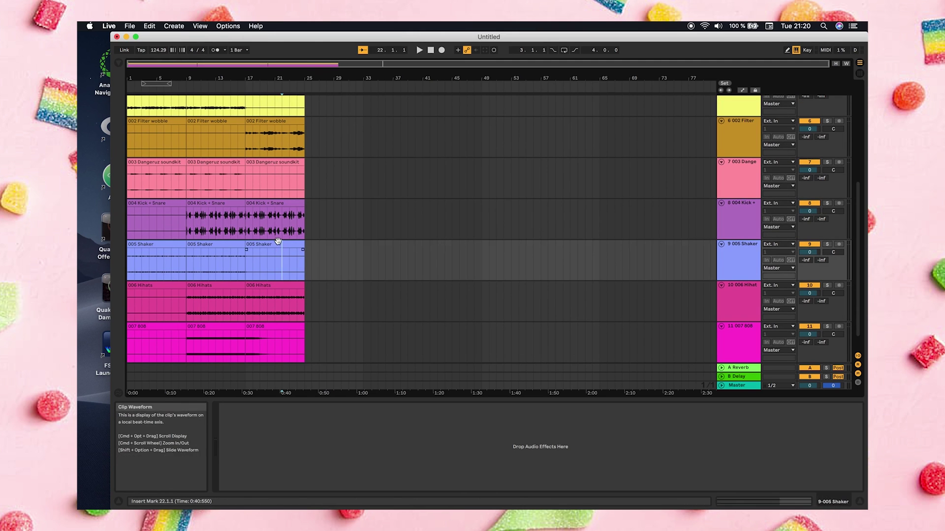
{"action": "left_click", "coordinate": [278, 242]}
{"action": "left_click_drag", "start_coordinate": [278, 242], "coordinate": [160, 201]}
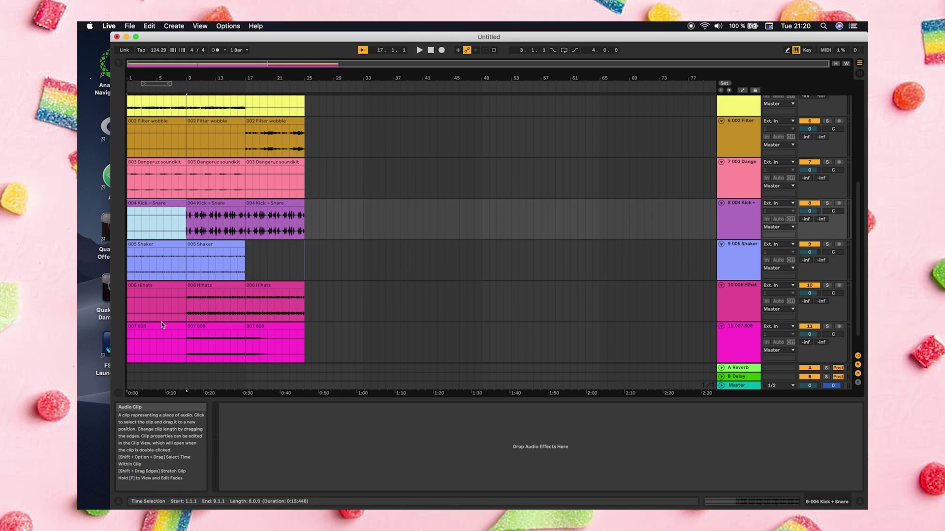
{"action": "left_click_drag", "start_coordinate": [161, 324], "coordinate": [164, 324]}
{"action": "scroll", "coordinate": [296, 209], "scroll_direction": "up", "scroll_amount": 1}
{"action": "left_click_drag", "start_coordinate": [268, 198], "coordinate": [270, 196]}
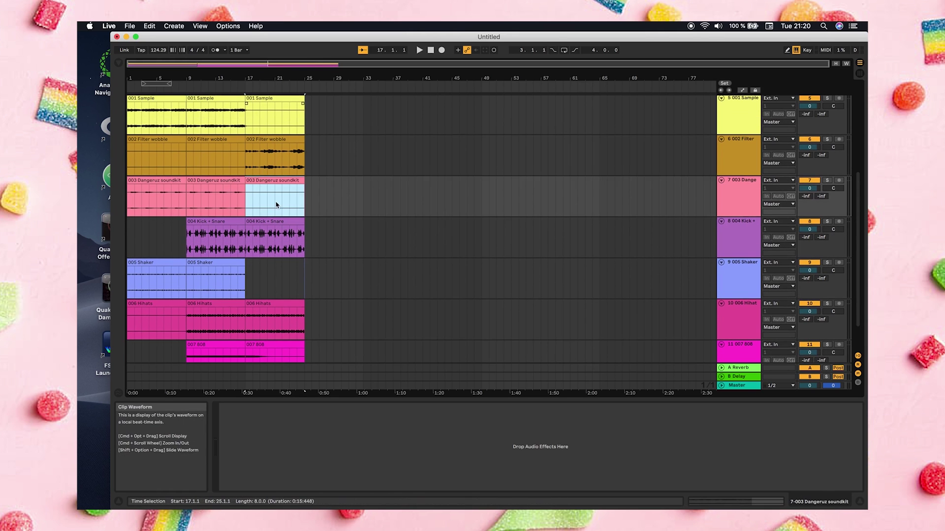
{"action": "left_click", "coordinate": [349, 238]}
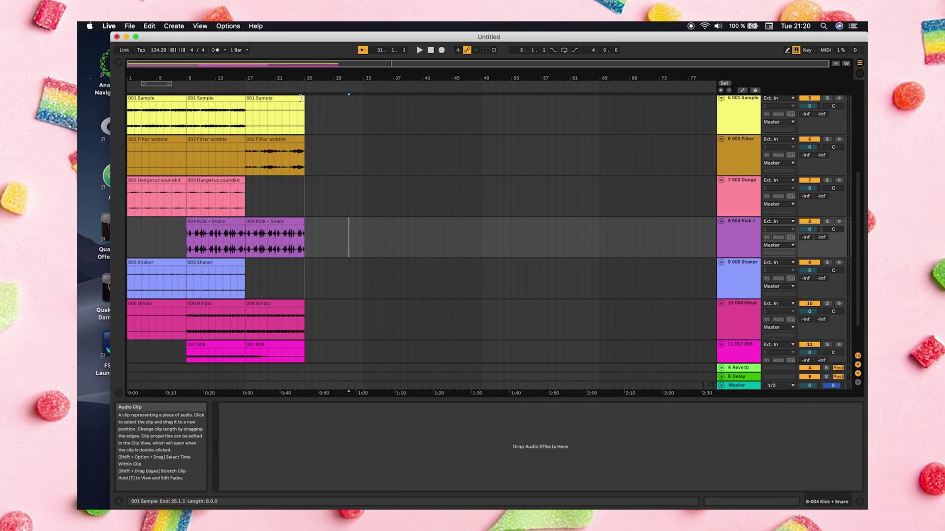
Shorten the third 001 Sample clip to end at bar 18 and audition from bar 9
{"action": "left_click_drag", "start_coordinate": [300, 99], "coordinate": [252, 98]}
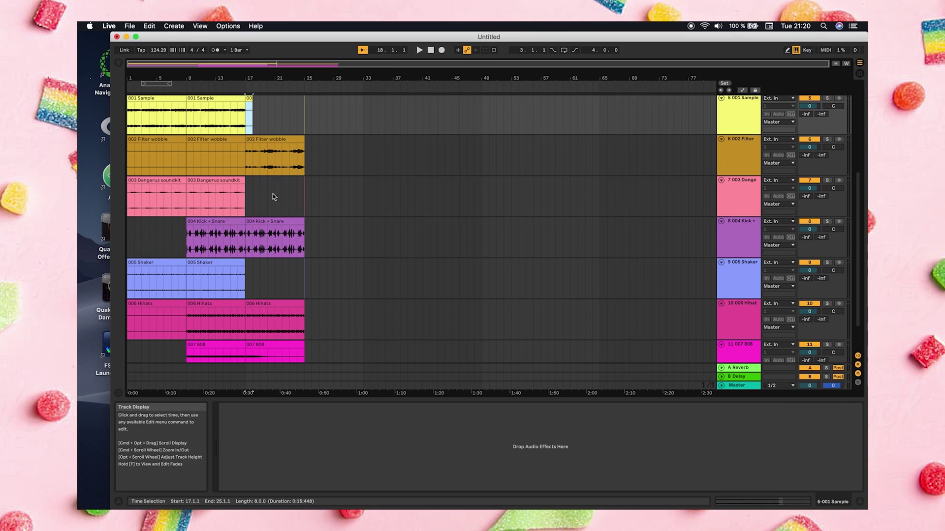
{"action": "left_click", "coordinate": [188, 118]}
{"action": "key", "text": "space"}
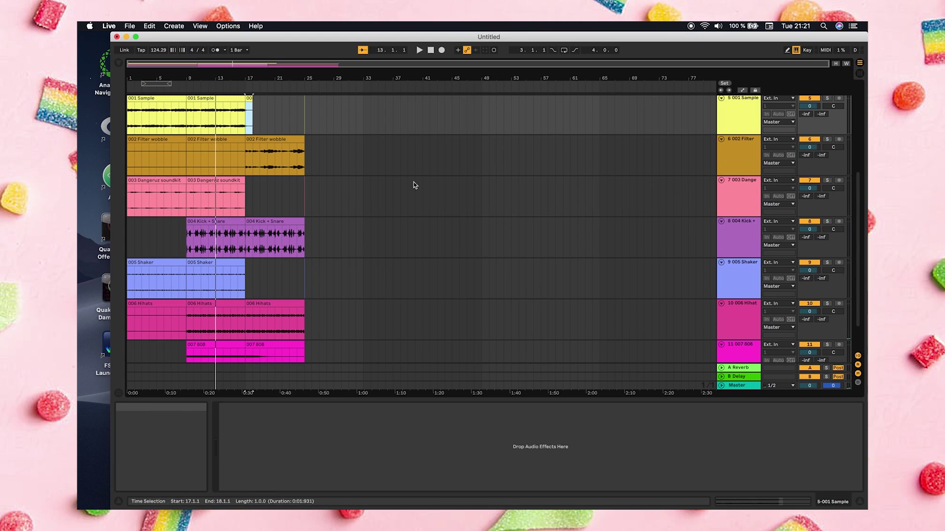
{"action": "key", "text": "alt"}
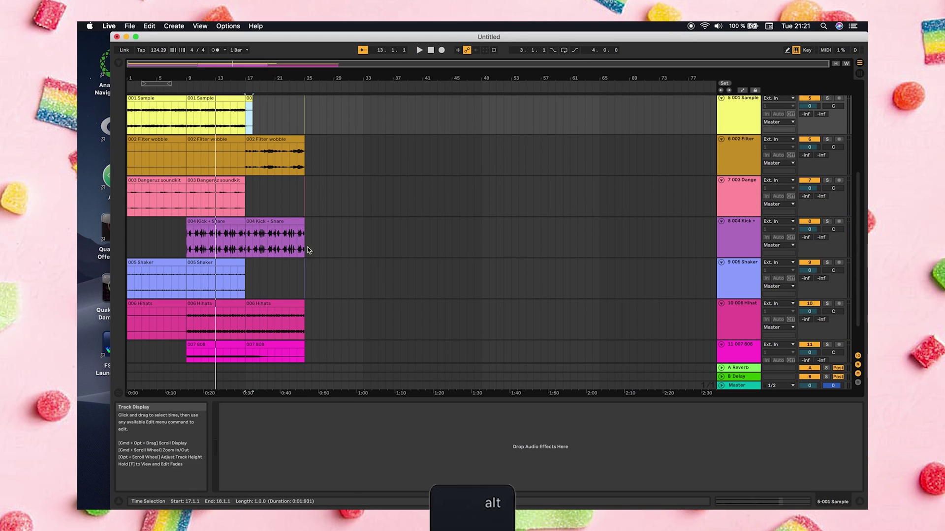
Copy Kick + Snare to bars 25 and 33, Hihats and 808 to bar 25, then duplicate a section
{"action": "left_click_drag", "start_coordinate": [276, 221], "coordinate": [333, 229]}
{"action": "left_click_drag", "start_coordinate": [305, 315], "coordinate": [261, 325]}
{"action": "left_click_drag", "start_coordinate": [223, 367], "coordinate": [187, 352]}
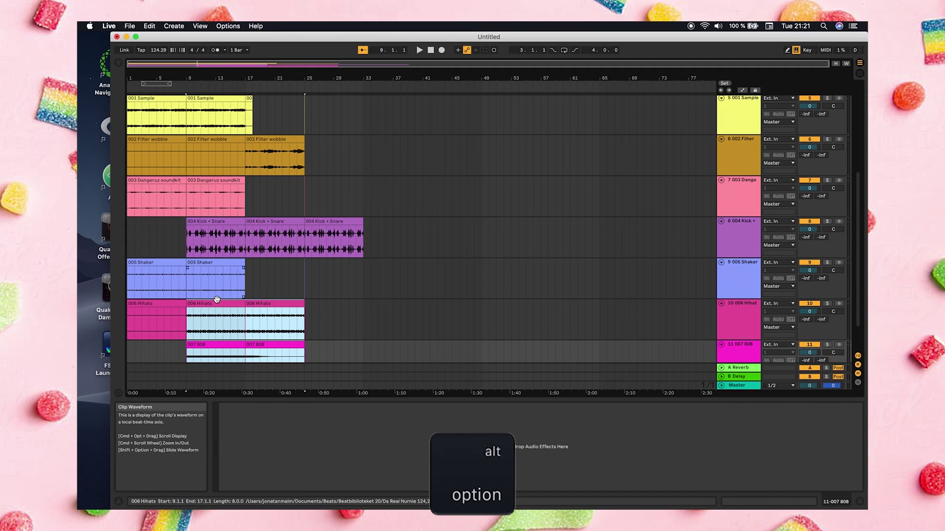
{"action": "left_click_drag", "start_coordinate": [217, 302], "coordinate": [338, 306]}
{"action": "left_click", "coordinate": [385, 275]}
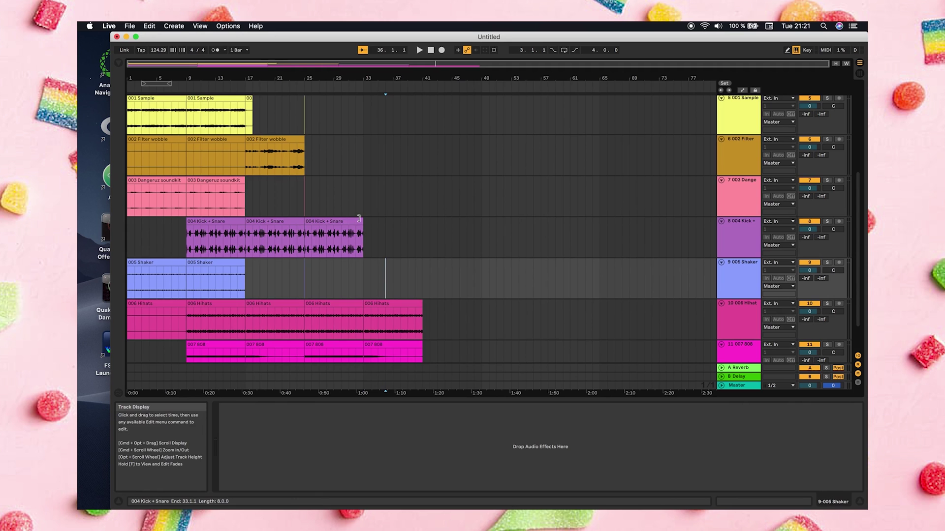
{"action": "left_click", "coordinate": [336, 220]}
{"action": "left_click_drag", "start_coordinate": [324, 221], "coordinate": [383, 228]}
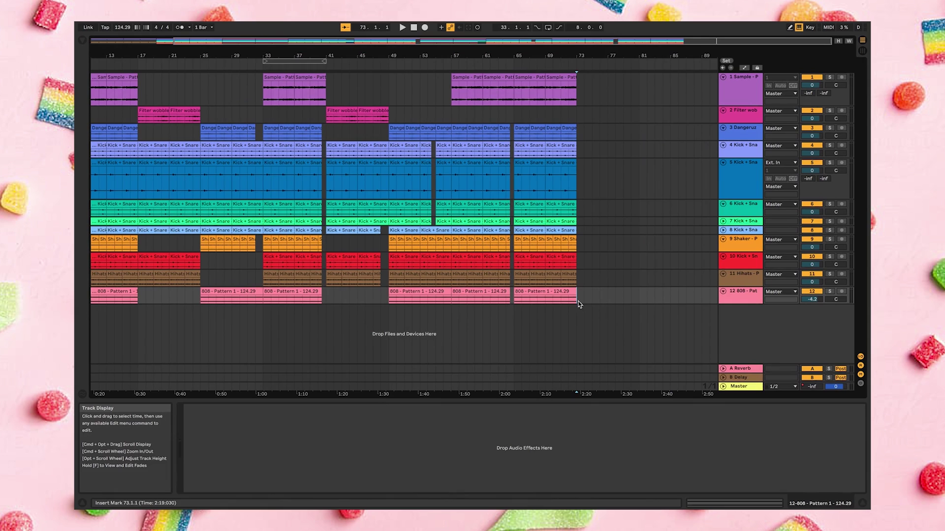
{"action": "left_click_drag", "start_coordinate": [576, 301], "coordinate": [516, 69]}
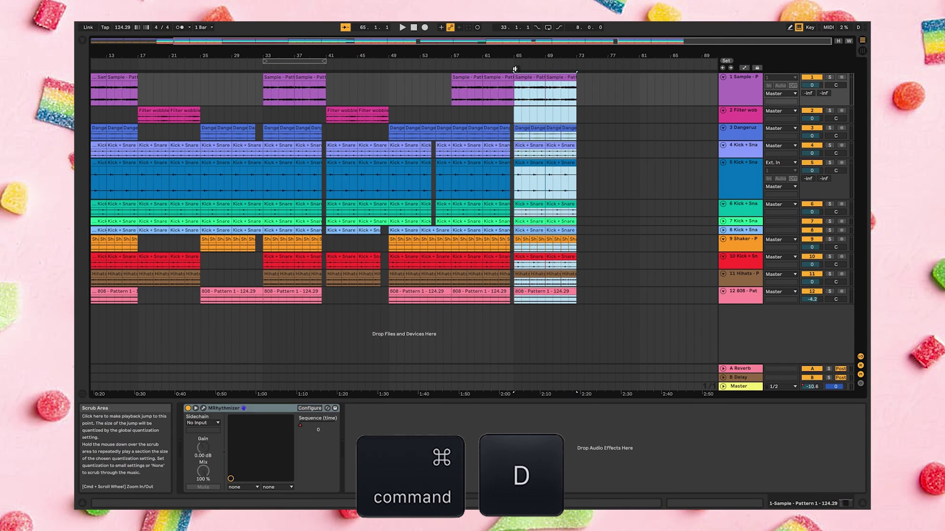
{"action": "key", "text": "super+d"}
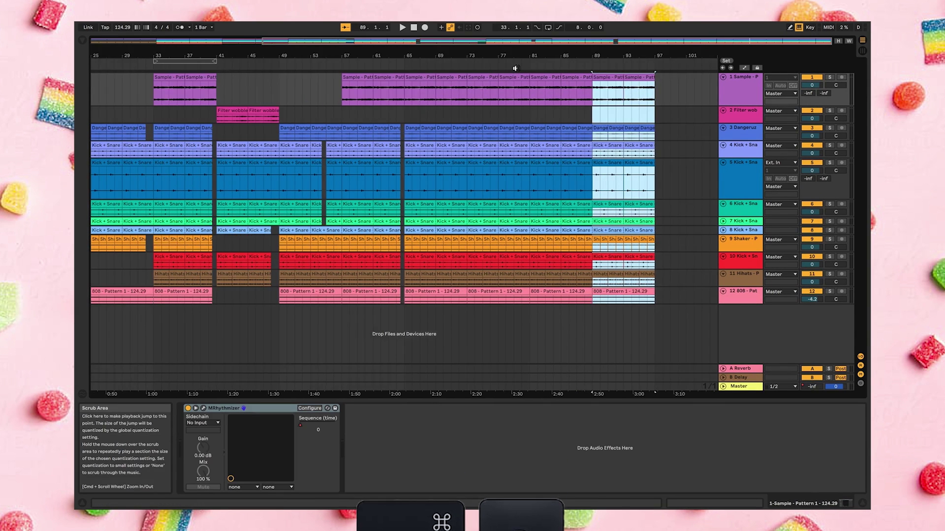
Cut a 2-bar break in Kick + Snare and a one-bar break at bar 38 in Hihats
{"action": "left_click_drag", "start_coordinate": [372, 246], "coordinate": [383, 248]}
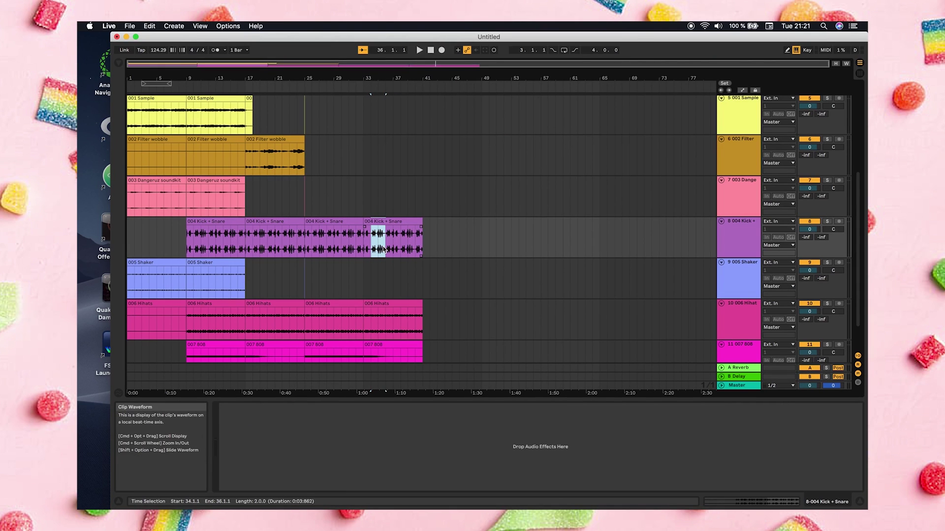
{"action": "key", "text": "super+e"}
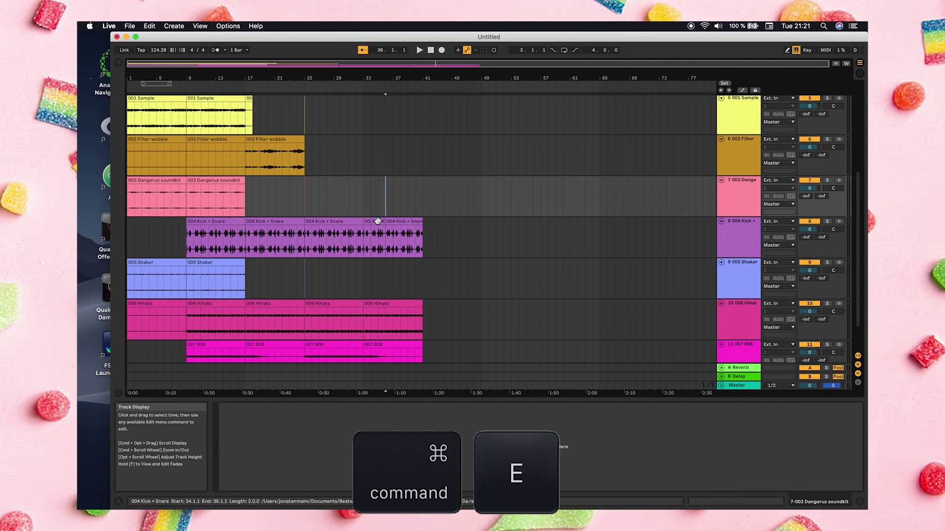
{"action": "left_click", "coordinate": [377, 221]}
{"action": "key", "text": "Delete"}
{"action": "left_click", "coordinate": [426, 218]}
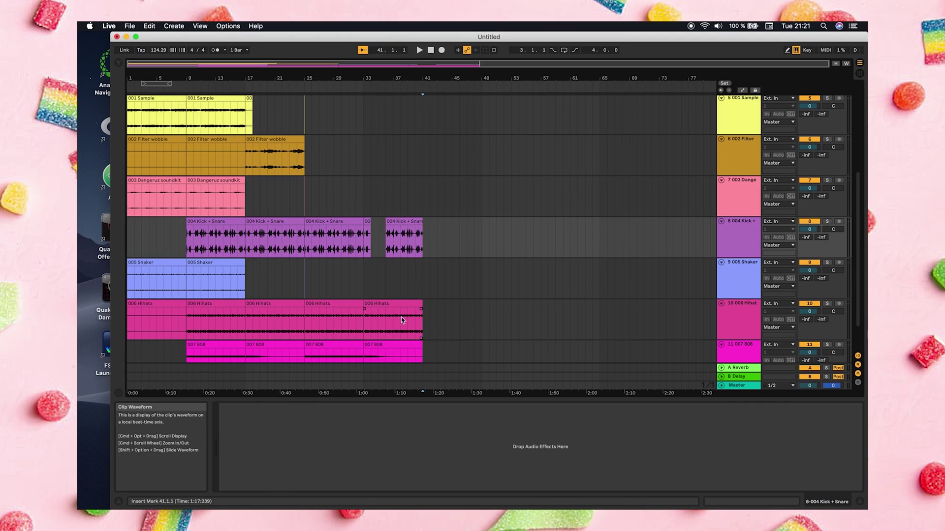
{"action": "left_click_drag", "start_coordinate": [402, 320], "coordinate": [401, 323]}
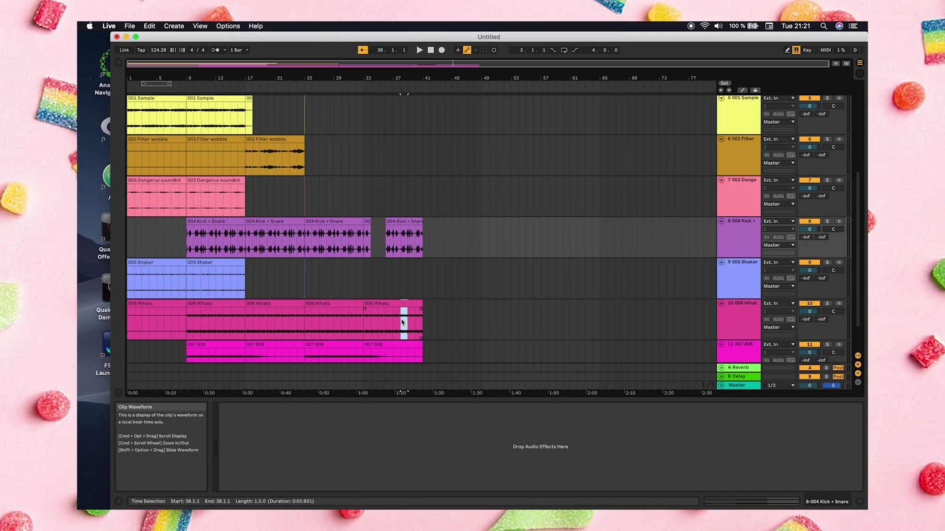
{"action": "key", "text": "super+e"}
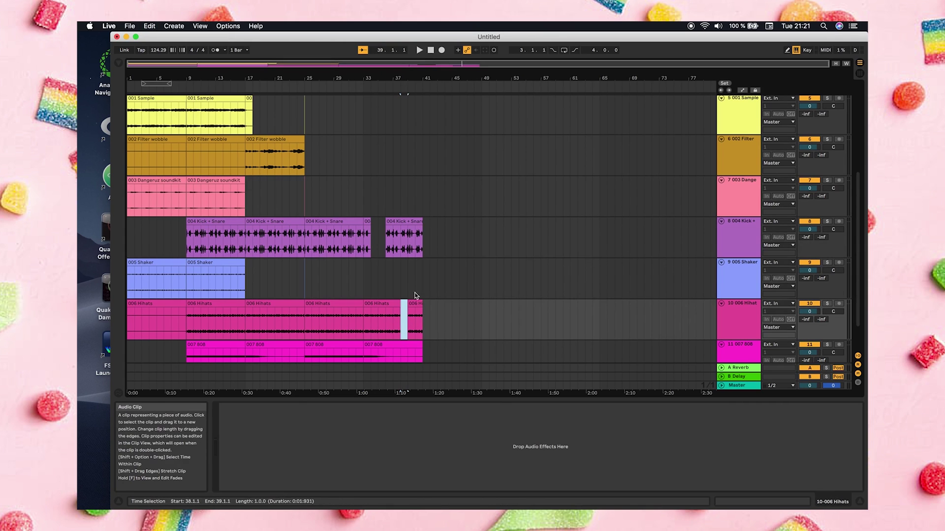
{"action": "key", "text": "Delete"}
{"action": "left_click", "coordinate": [414, 287]}
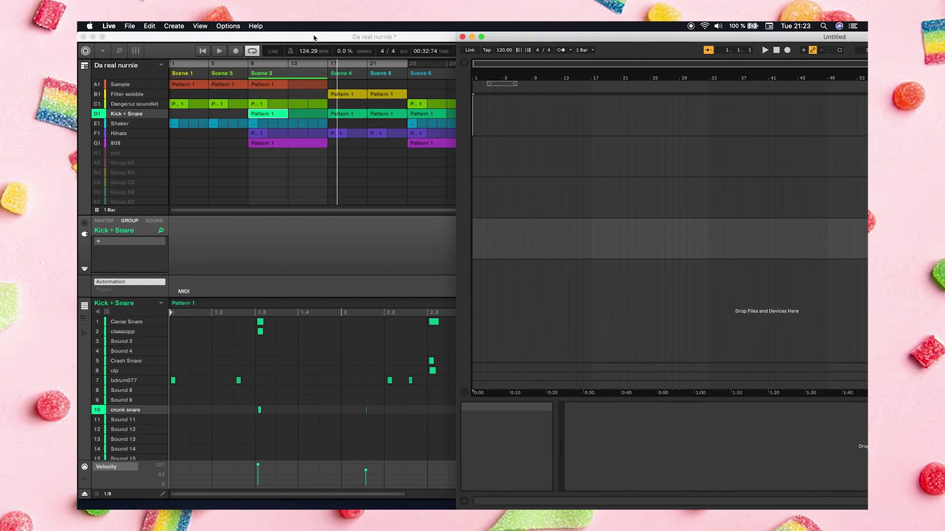
Drag the Sample group's Pattern 1 audio from Maschine into Live's arrangement
{"action": "double_click", "coordinate": [313, 38]}
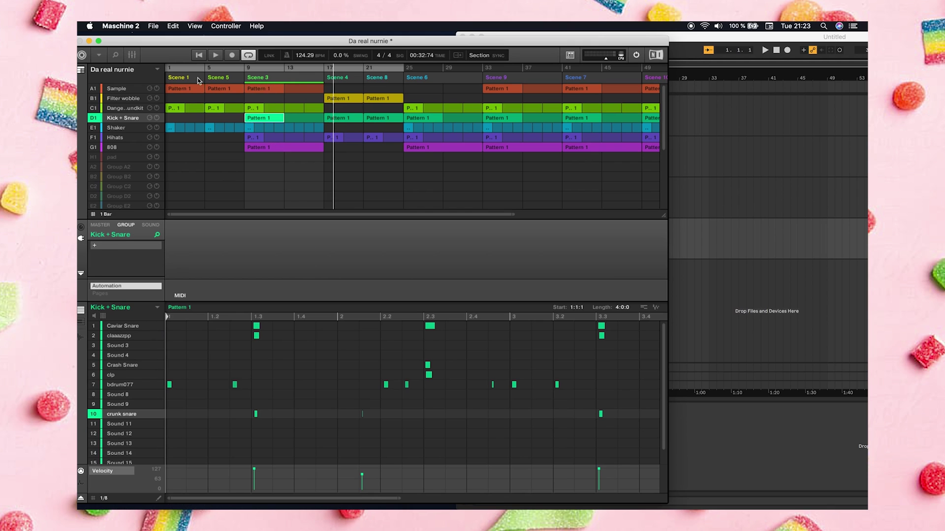
{"action": "left_click", "coordinate": [182, 86]}
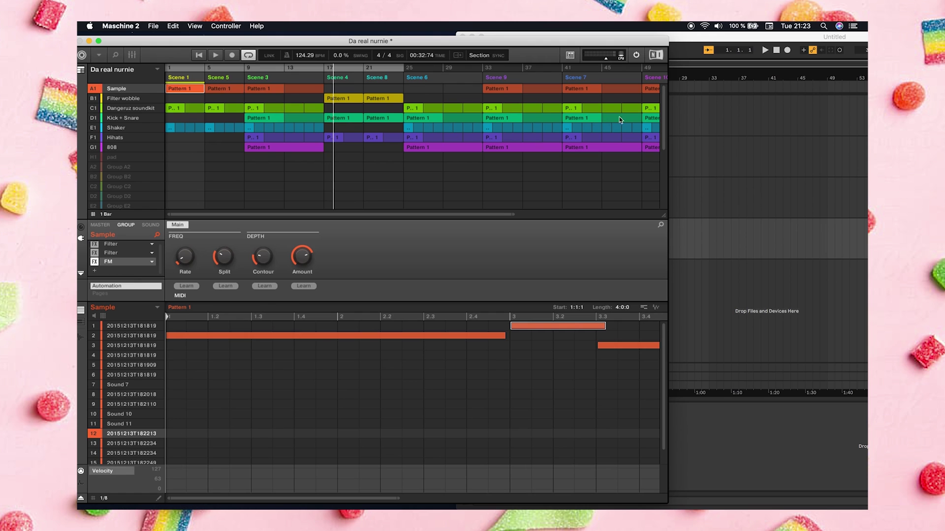
{"action": "left_click_drag", "start_coordinate": [518, 44], "coordinate": [313, 38]}
{"action": "left_click_drag", "start_coordinate": [453, 306], "coordinate": [475, 274]}
{"action": "left_click", "coordinate": [504, 50]}
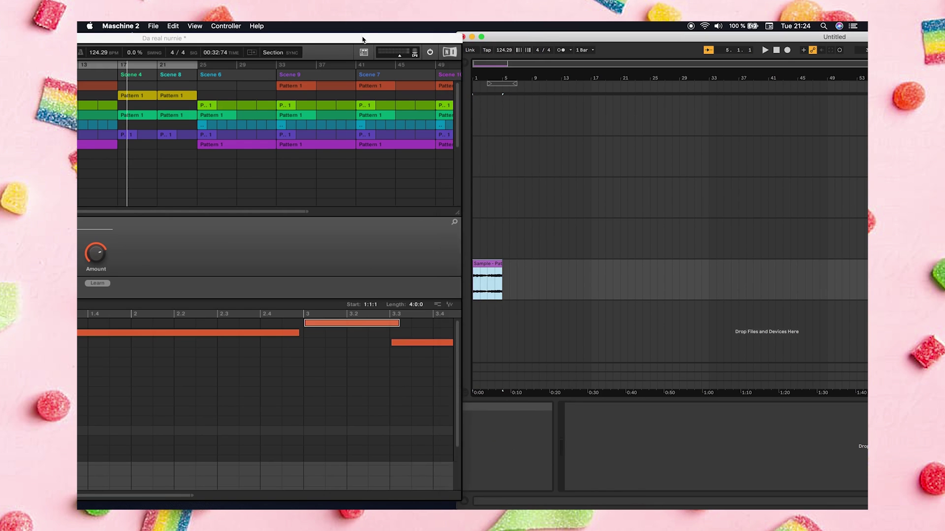
Select the Filter wobble group in Scene 4 and start dragging its pattern audio toward Live
{"action": "left_click_drag", "start_coordinate": [362, 35], "coordinate": [411, 34]}
{"action": "left_click_drag", "start_coordinate": [207, 52], "coordinate": [329, 52]}
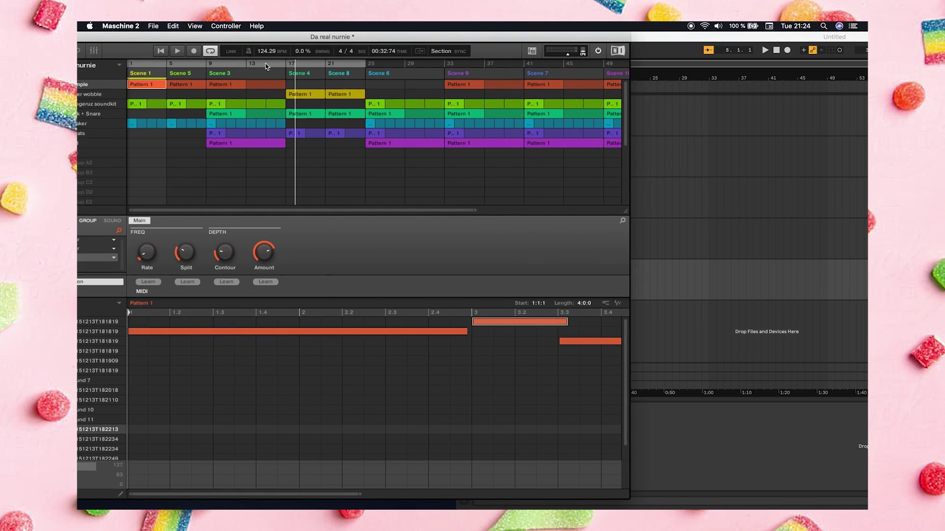
{"action": "left_click", "coordinate": [302, 74]}
{"action": "left_click", "coordinate": [89, 96]}
{"action": "left_click_drag", "start_coordinate": [448, 39], "coordinate": [272, 44]}
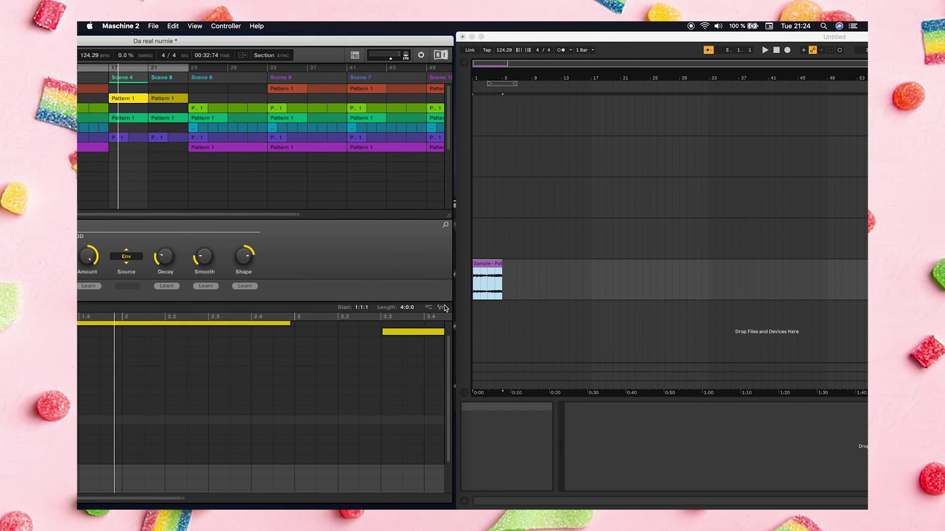
{"action": "left_click_drag", "start_coordinate": [444, 308], "coordinate": [482, 318]}
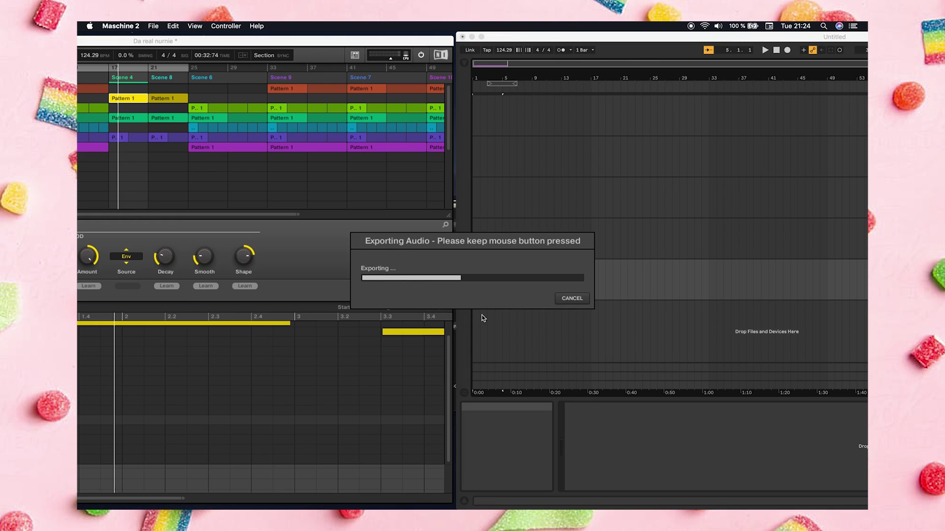
Place the Filter wobble audio in Live and repeat the Sample clip through bar 9
{"action": "left_click_drag", "start_coordinate": [483, 315], "coordinate": [530, 304]}
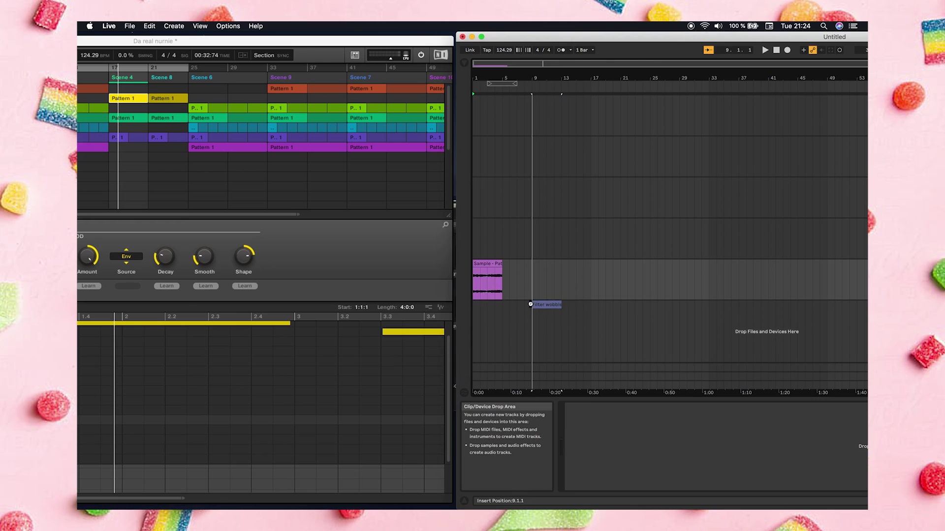
{"action": "double_click", "coordinate": [267, 38]}
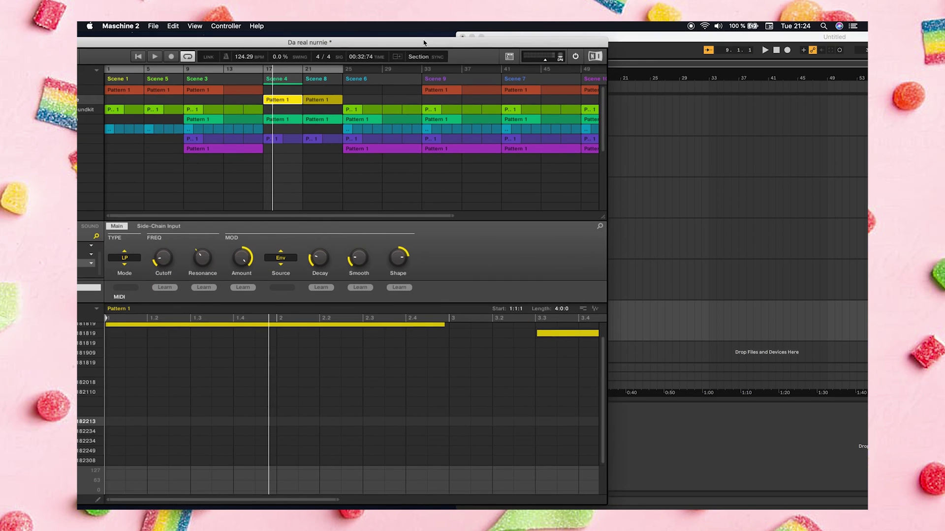
{"action": "left_click_drag", "start_coordinate": [424, 43], "coordinate": [300, 40]}
{"action": "left_click", "coordinate": [532, 243]}
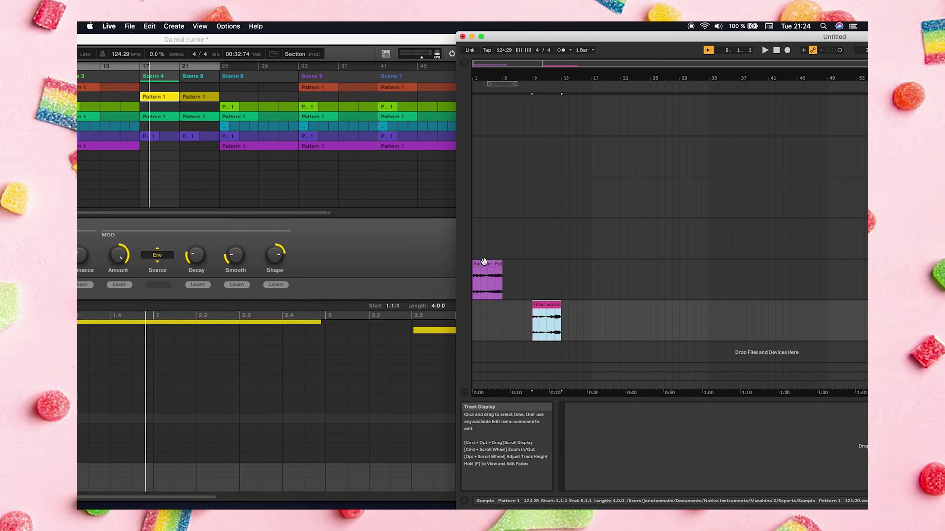
{"action": "left_click", "coordinate": [485, 262]}
{"action": "key", "text": "super+d"}
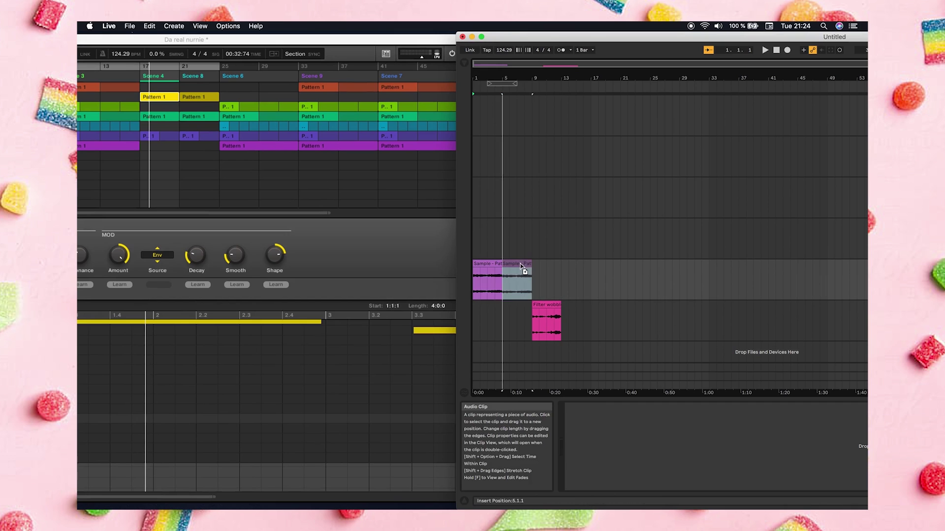
{"action": "left_click_drag", "start_coordinate": [512, 265], "coordinate": [543, 265]}
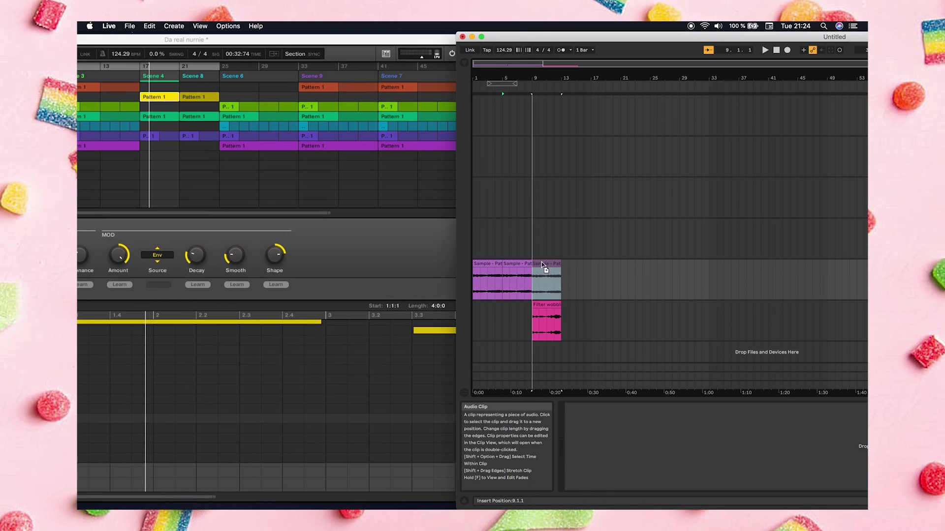
Add a fourth Sample clip and a second Filter wobble clip after the existing ones
{"action": "double_click", "coordinate": [413, 40]}
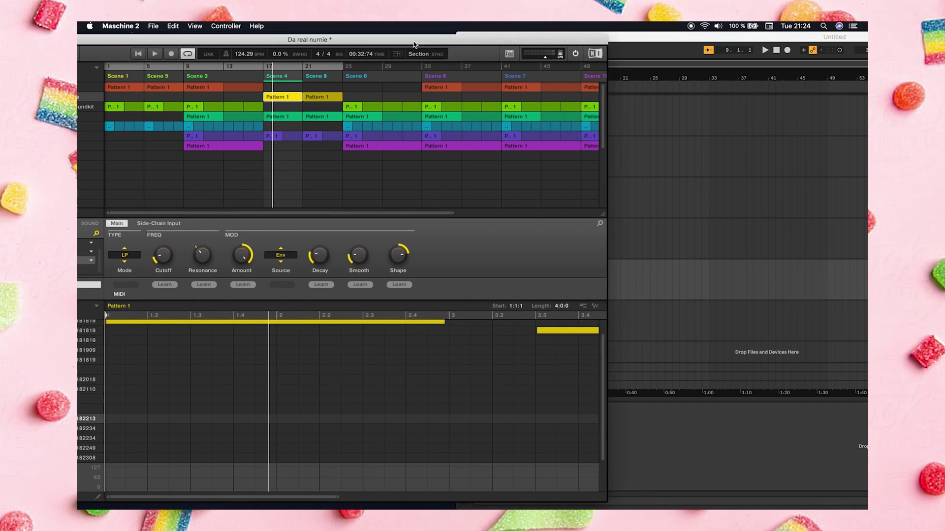
{"action": "left_click_drag", "start_coordinate": [621, 43], "coordinate": [661, 43]}
{"action": "left_click", "coordinate": [623, 252]}
{"action": "left_click_drag", "start_coordinate": [587, 265], "coordinate": [615, 263]}
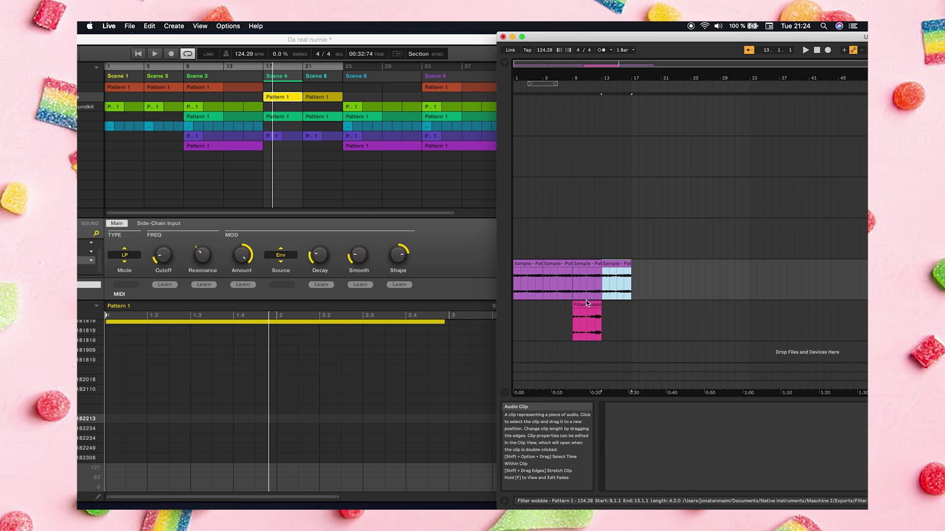
{"action": "left_click_drag", "start_coordinate": [589, 304], "coordinate": [672, 309]}
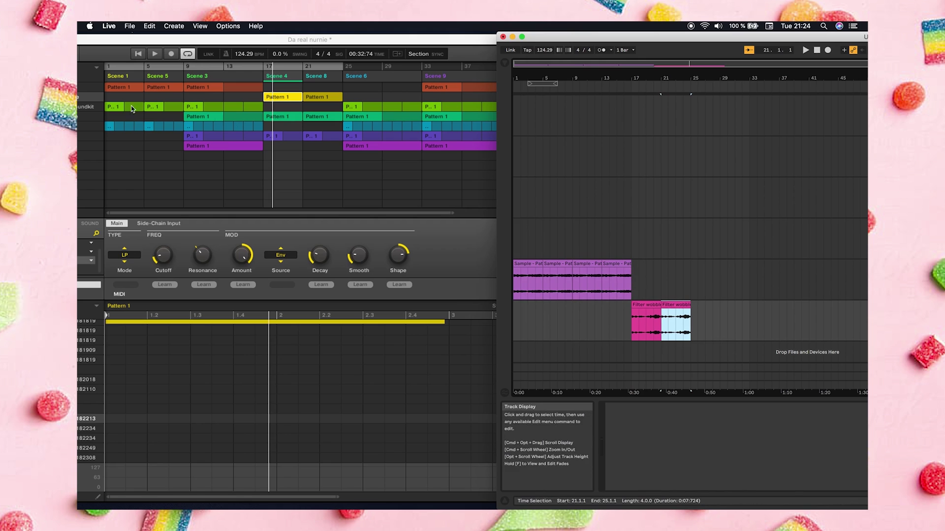
Drag the Dangeruz group's Scene 1 audio from Maschine onto a new Live track
{"action": "left_click", "coordinate": [79, 109]}
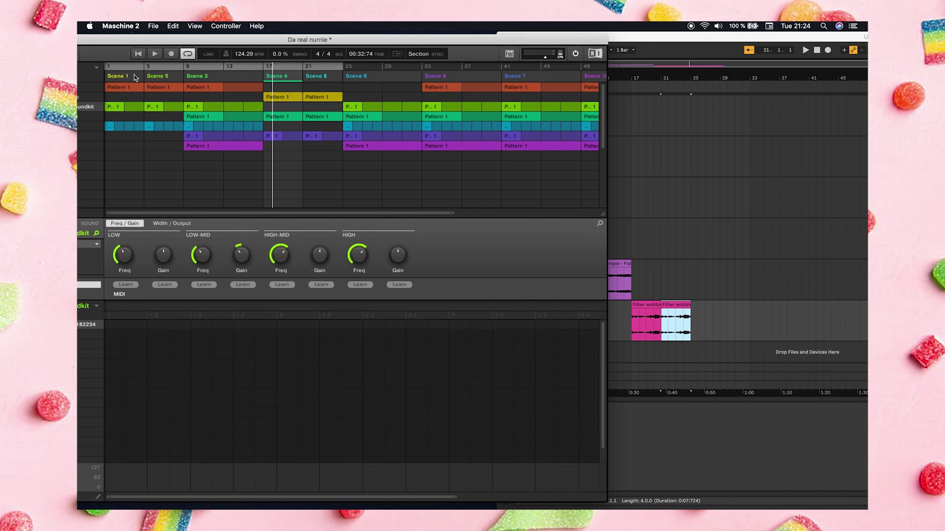
{"action": "left_click", "coordinate": [134, 76]}
{"action": "left_click_drag", "start_coordinate": [475, 44], "coordinate": [307, 41]}
{"action": "left_click_drag", "start_coordinate": [433, 301], "coordinate": [546, 327]}
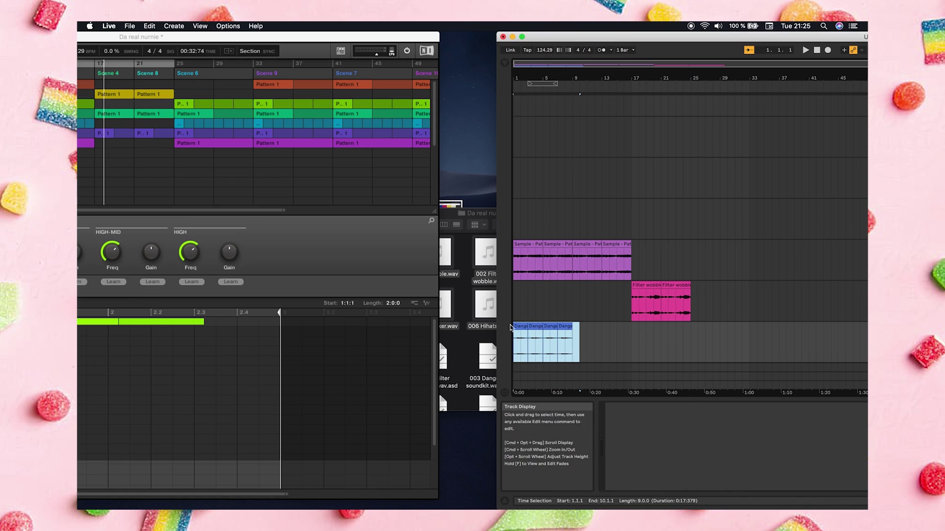
Repeat the Dangeruz clips from bar 9 through bar 17, then bring Maschine's window back
{"action": "left_click", "coordinate": [583, 329]}
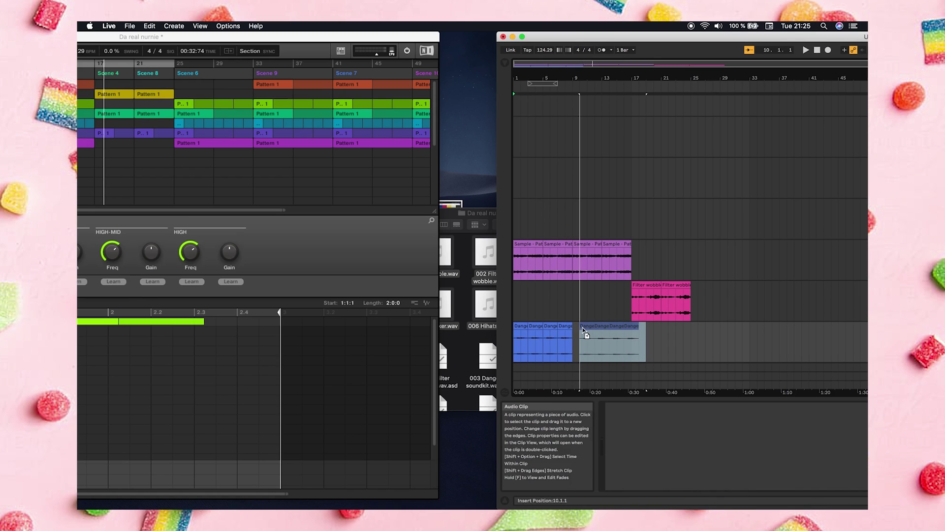
{"action": "left_click", "coordinate": [565, 301]}
{"action": "left_click_drag", "start_coordinate": [283, 39], "coordinate": [495, 51]}
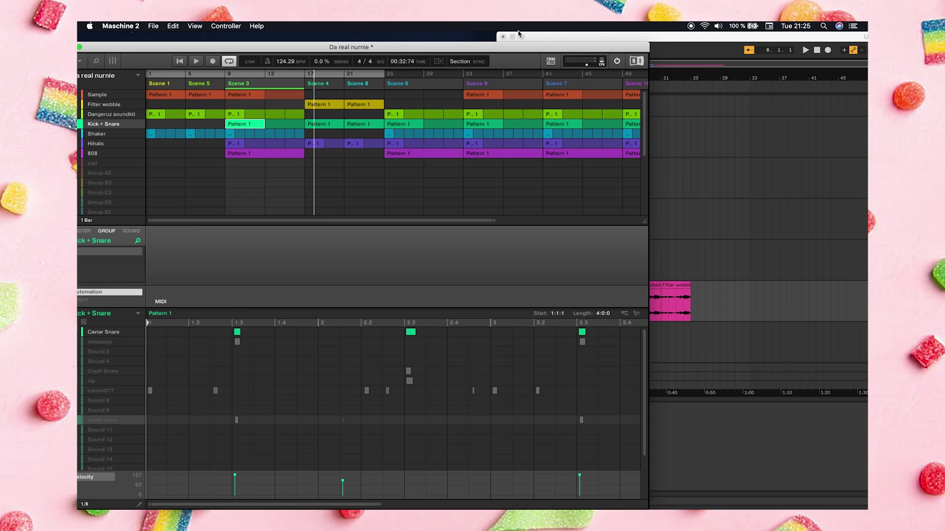
Export the Kick + Snare group audio from Maschine into new Live tracks
{"action": "left_click_drag", "start_coordinate": [500, 49], "coordinate": [344, 49]}
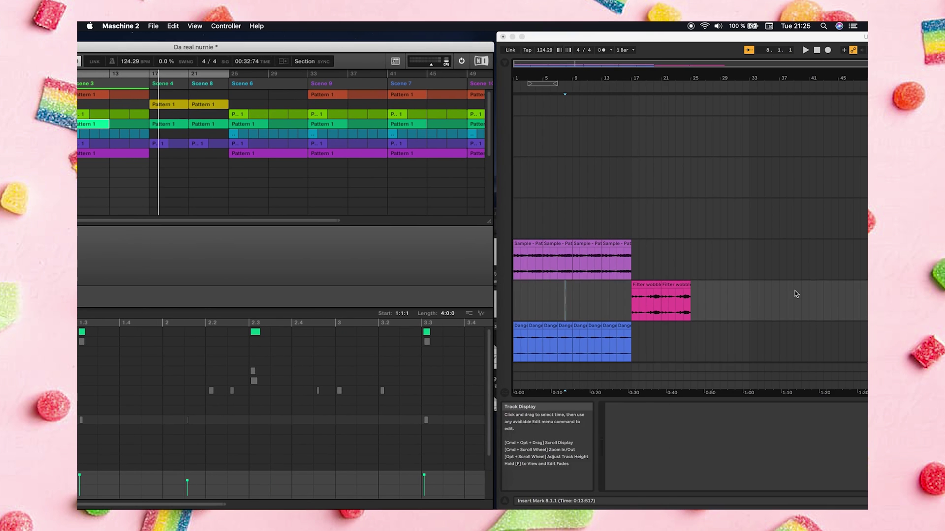
{"action": "left_click", "coordinate": [774, 286]}
{"action": "left_click_drag", "start_coordinate": [481, 313], "coordinate": [520, 354]}
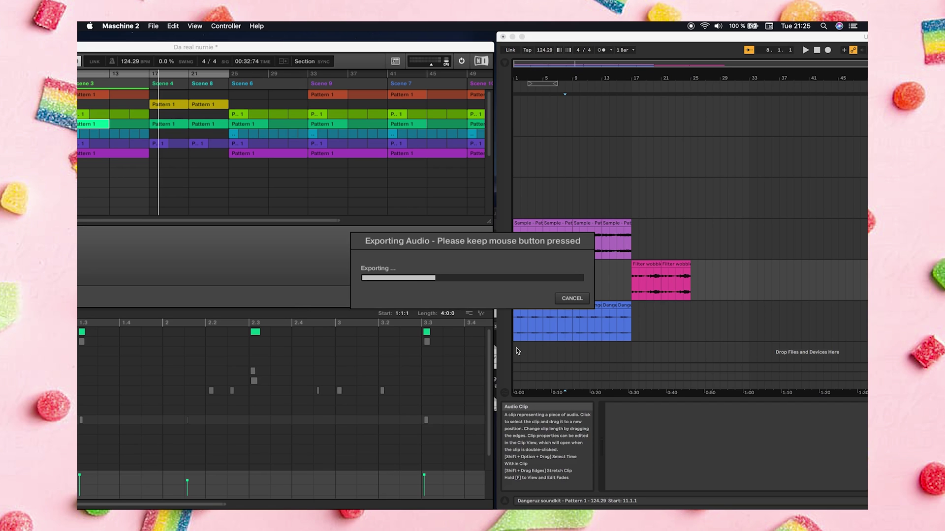
{"action": "left_click_drag", "start_coordinate": [518, 351], "coordinate": [519, 349]}
{"action": "left_click", "coordinate": [649, 310]}
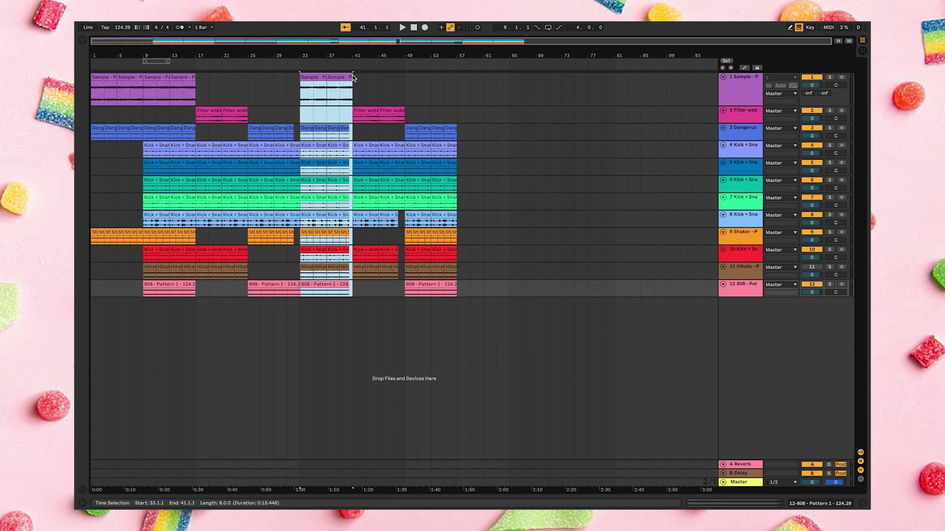
Copy the bars 33–41 section to bar 57, then select bars 9–17 across all tracks
{"action": "left_click", "coordinate": [340, 76]}
{"action": "left_click_drag", "start_coordinate": [340, 76], "coordinate": [494, 77]}
{"action": "left_click_drag", "start_coordinate": [146, 302], "coordinate": [526, 87]}
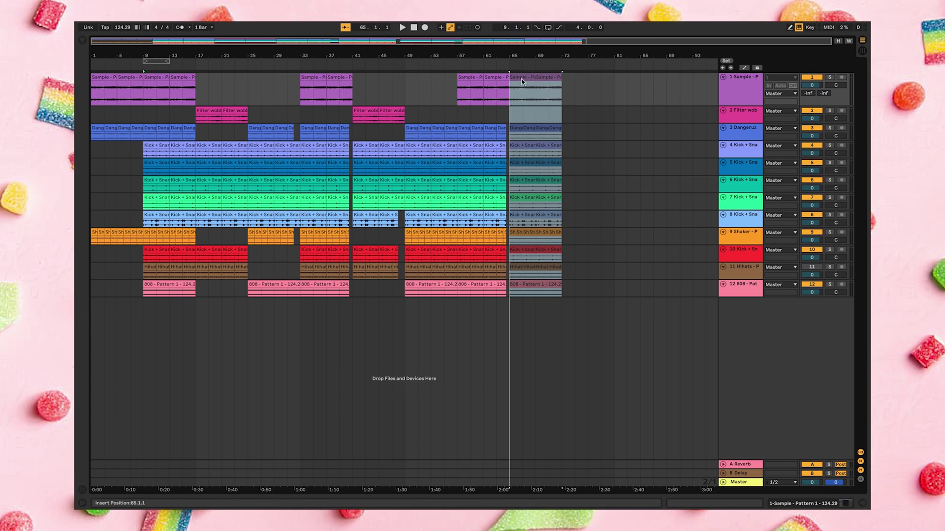
Copy bars 9–17 to bars 65–73, play from bar 64, and show automation lanes on the Sample track
{"action": "left_click_drag", "start_coordinate": [522, 82], "coordinate": [522, 82]}
{"action": "left_click", "coordinate": [574, 132]}
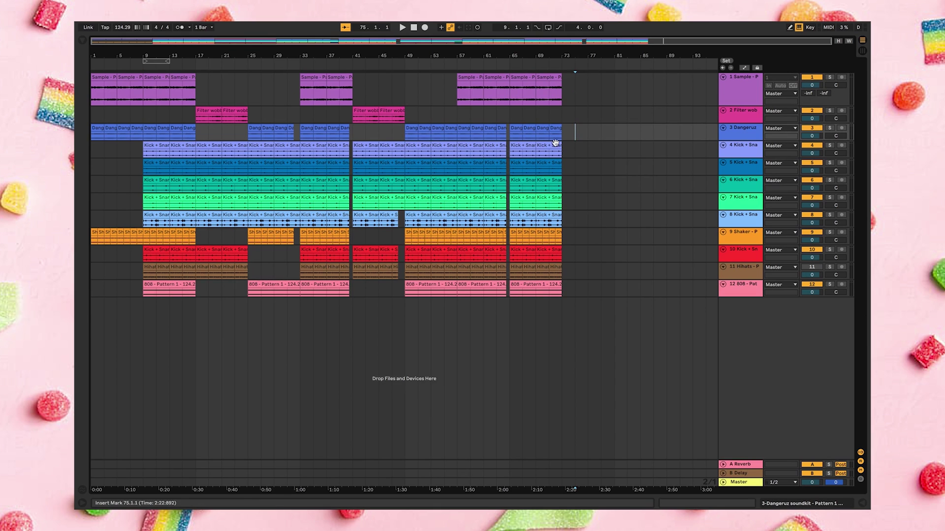
{"action": "left_click", "coordinate": [504, 65]}
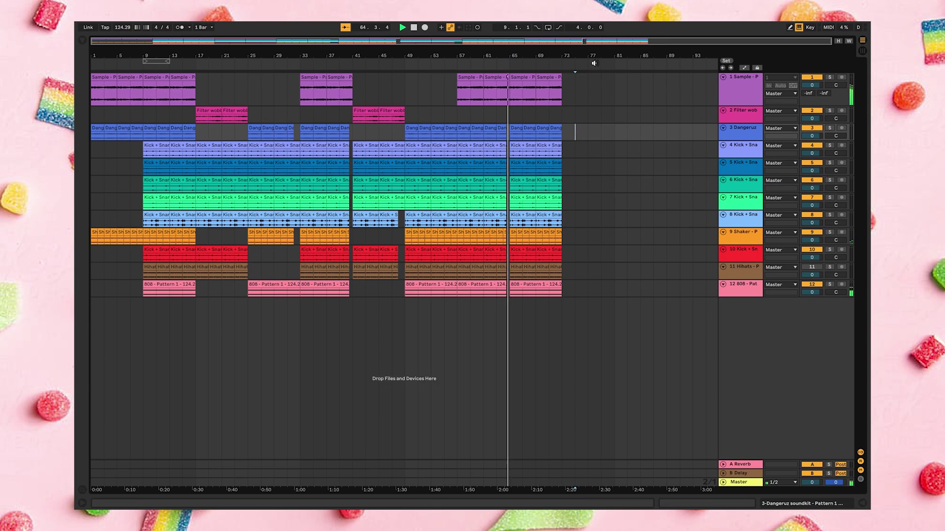
{"action": "left_click", "coordinate": [716, 77]}
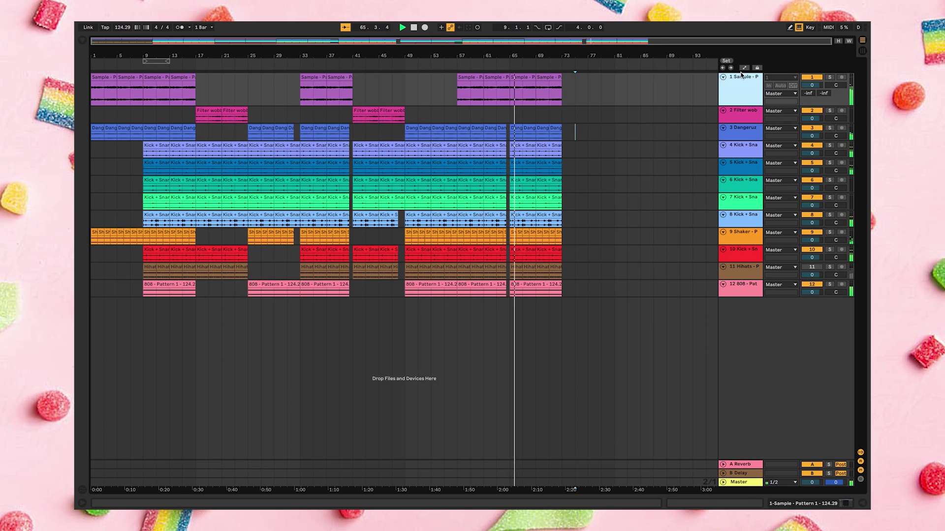
{"action": "key", "text": "a"}
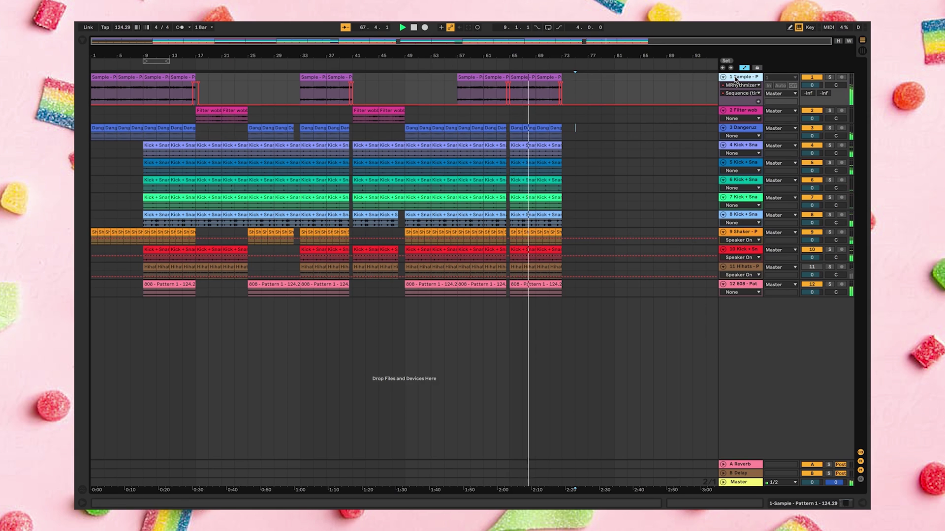
Open the Sample track's MRhythmizer editor, audition the VINYL STOP sequence, and close it
{"action": "left_click", "coordinate": [861, 504]}
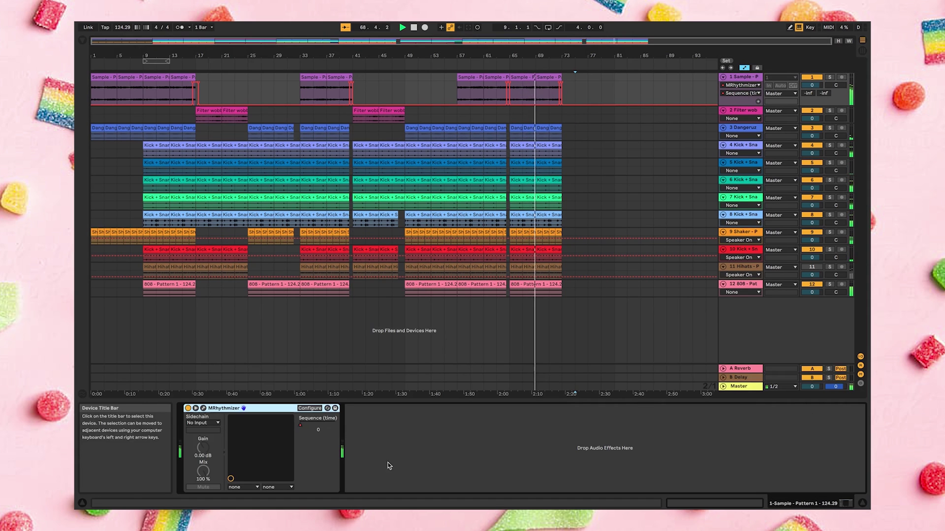
{"action": "left_click", "coordinate": [203, 408]}
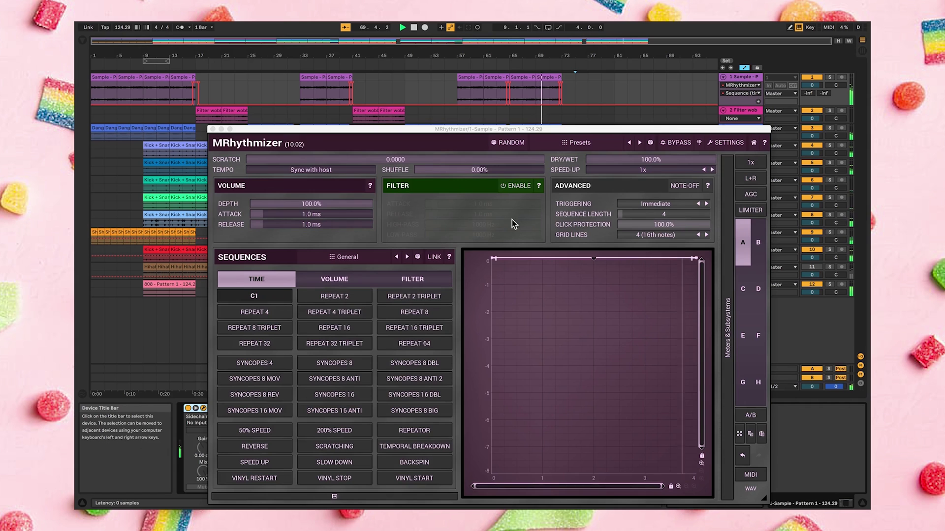
{"action": "left_click", "coordinate": [320, 480]}
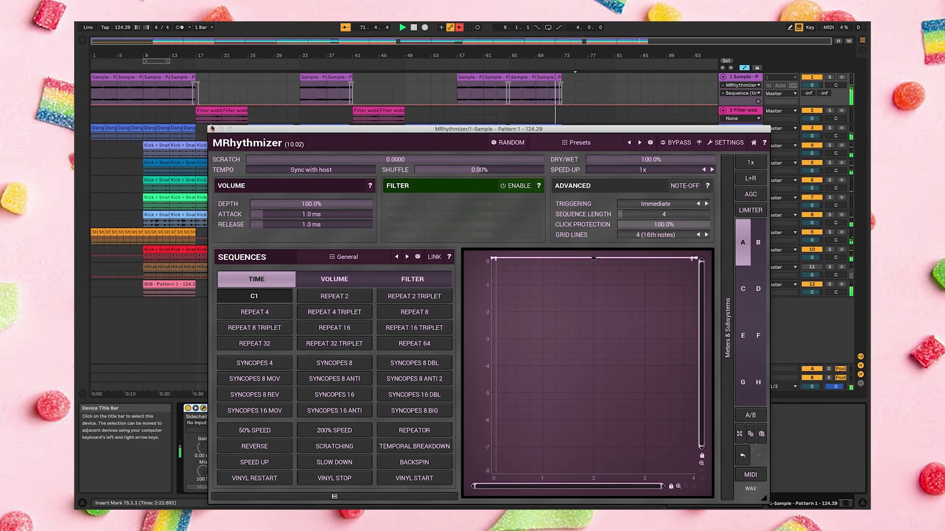
{"action": "key", "text": "super+alt+p"}
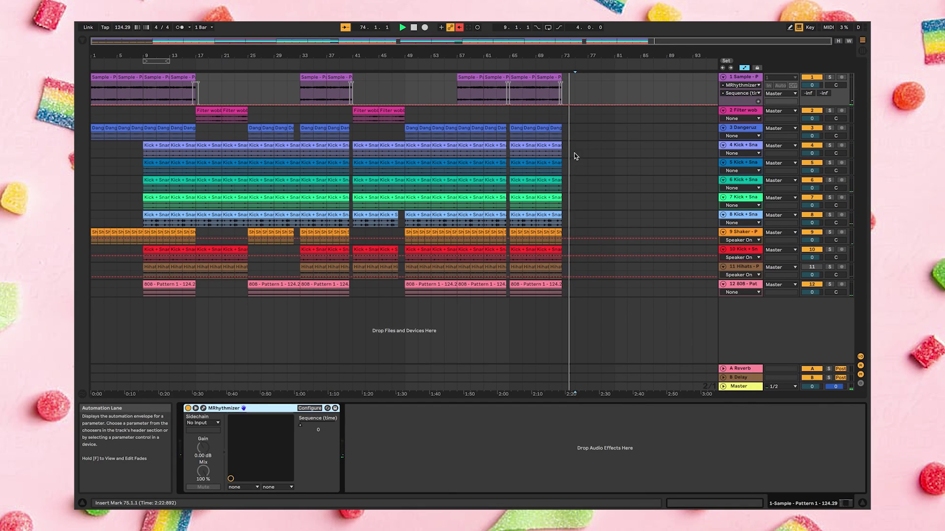
Stop playback and select MRhythmizer under Plug-Ins in the Browser
{"action": "key", "text": "super+alt+b"}
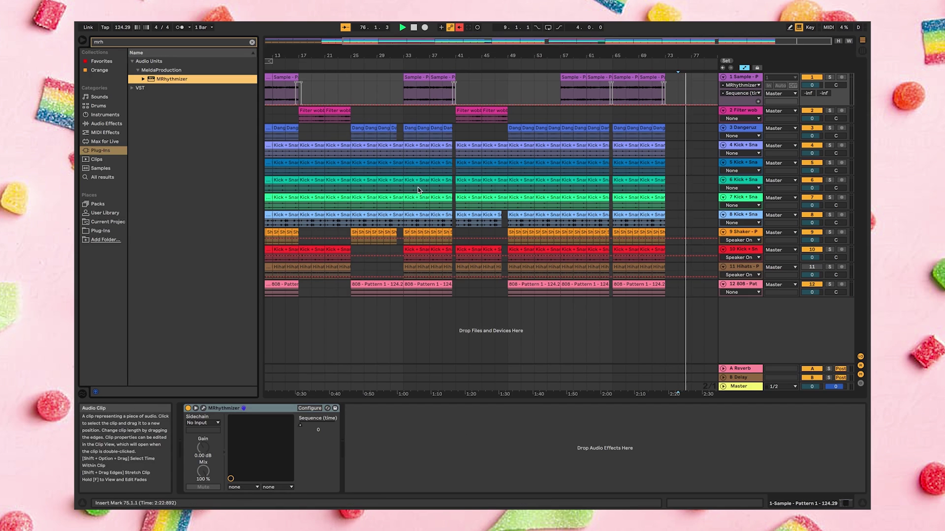
{"action": "left_click", "coordinate": [415, 155]}
{"action": "left_click", "coordinate": [416, 154]}
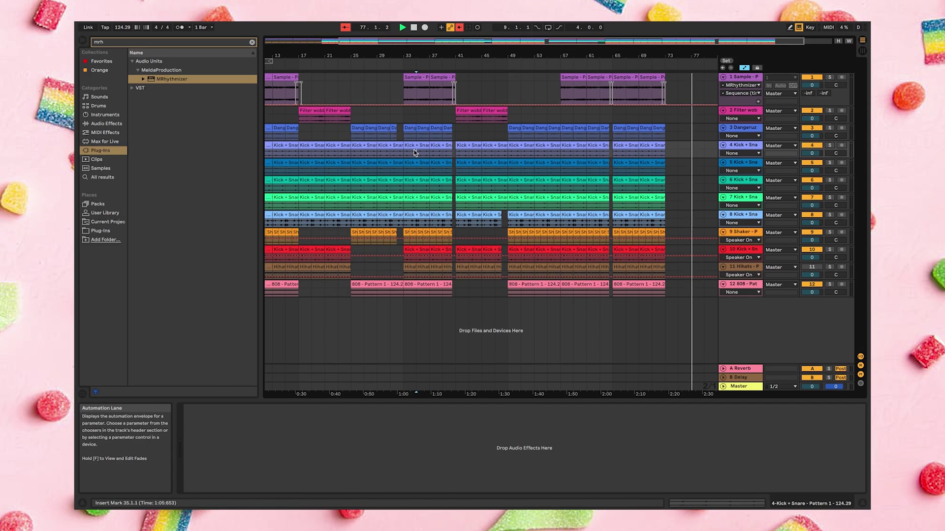
{"action": "left_click_drag", "start_coordinate": [416, 154], "coordinate": [410, 155]}
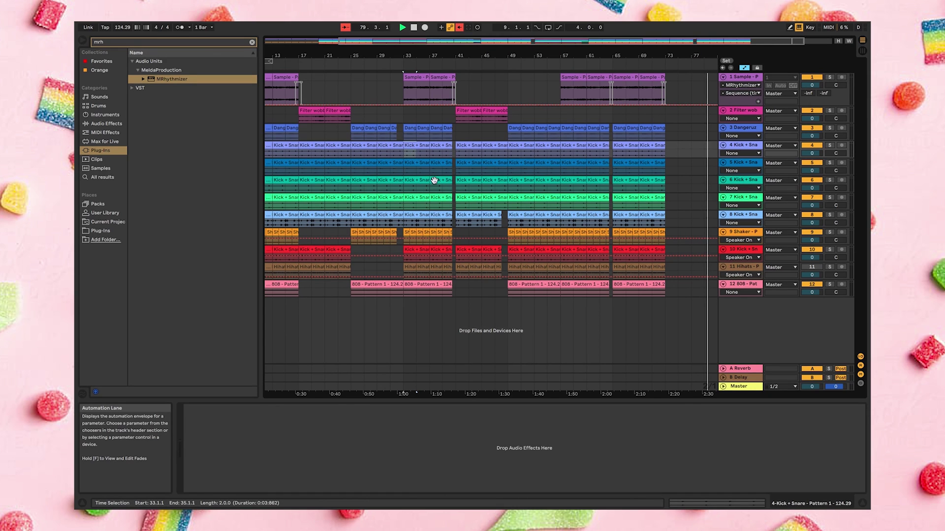
{"action": "left_click", "coordinate": [416, 154]}
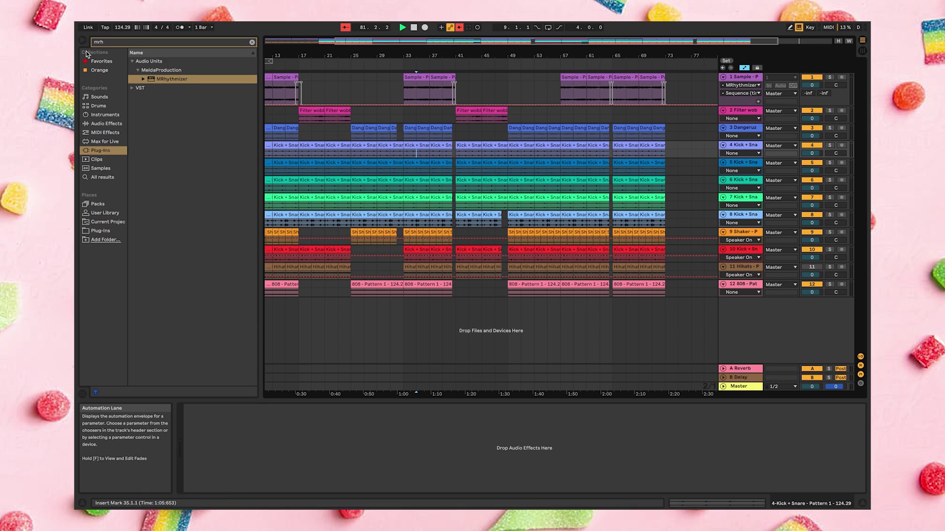
{"action": "key", "text": "space"}
{"action": "key", "text": "ctrl+alt+b"}
{"action": "key", "text": "ctrl+alt+b"}
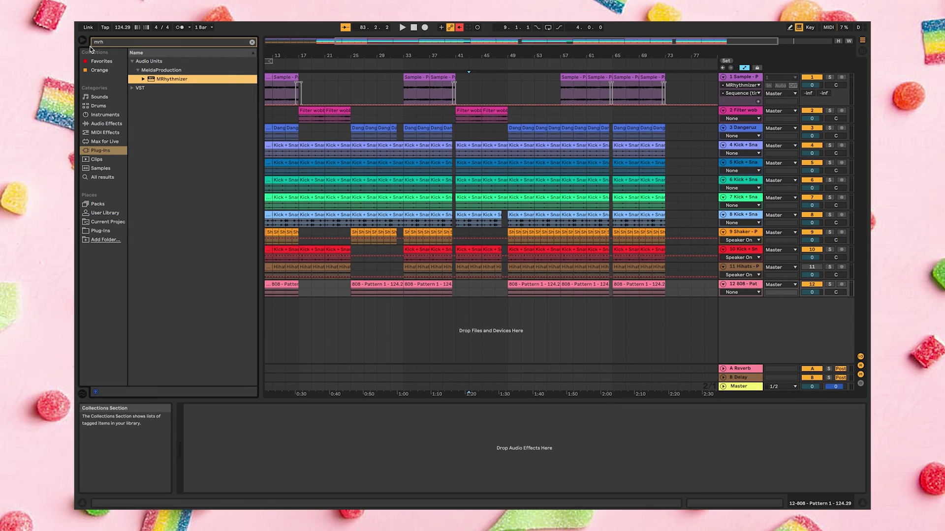
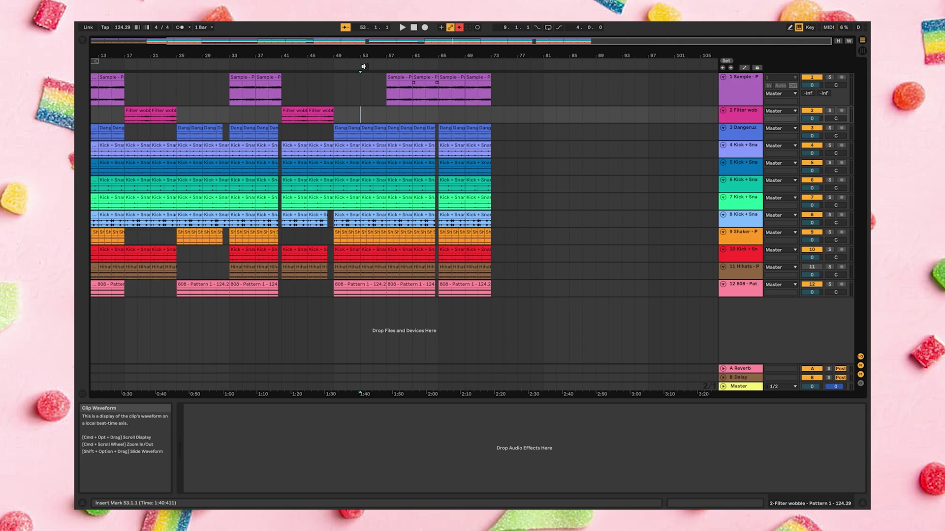
{"action": "scroll", "coordinate": [373, 119], "scroll_direction": "up", "scroll_amount": 10}
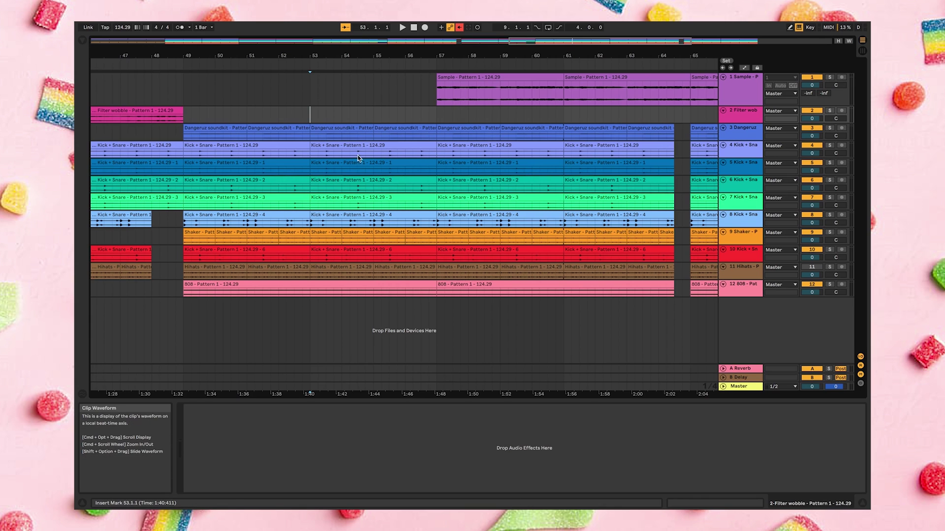
{"action": "scroll", "coordinate": [371, 156], "scroll_direction": "down", "scroll_amount": 10}
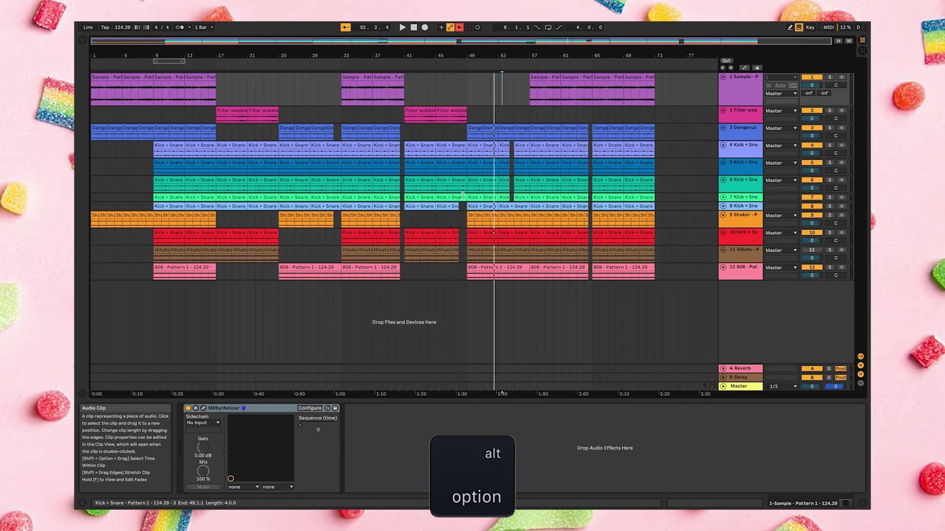
{"action": "scroll", "coordinate": [462, 195], "scroll_direction": "up", "scroll_amount": 10}
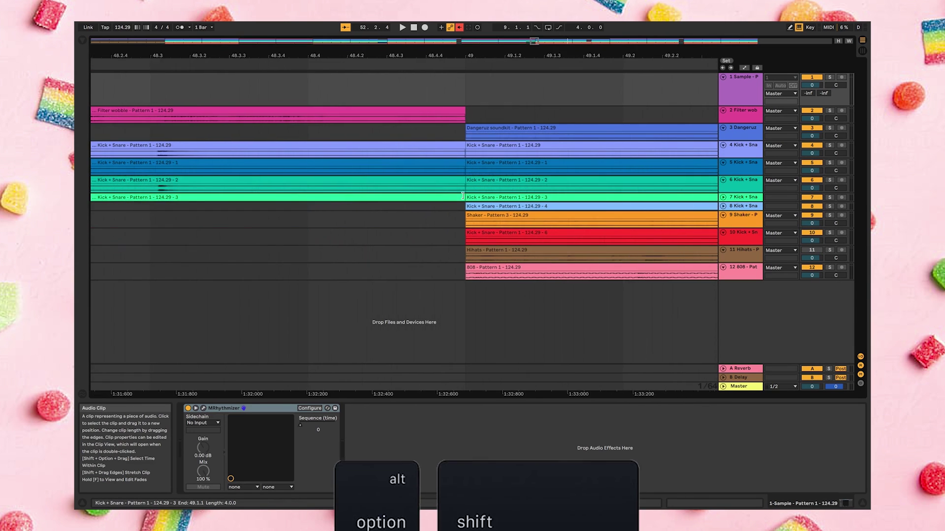
{"action": "scroll", "coordinate": [463, 195], "scroll_direction": "right", "scroll_amount": 5}
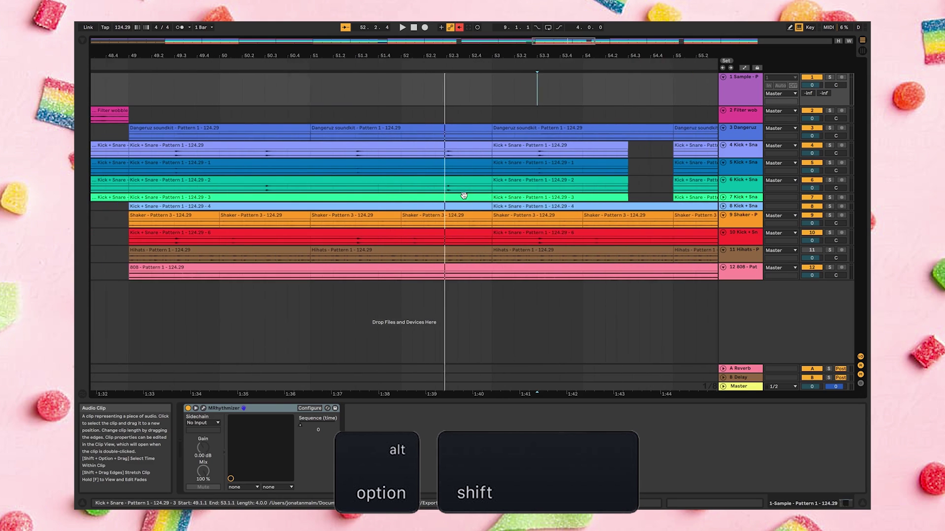
{"action": "scroll", "coordinate": [462, 195], "scroll_direction": "left", "scroll_amount": 4}
{"action": "scroll", "coordinate": [463, 195], "scroll_direction": "left", "scroll_amount": 8}
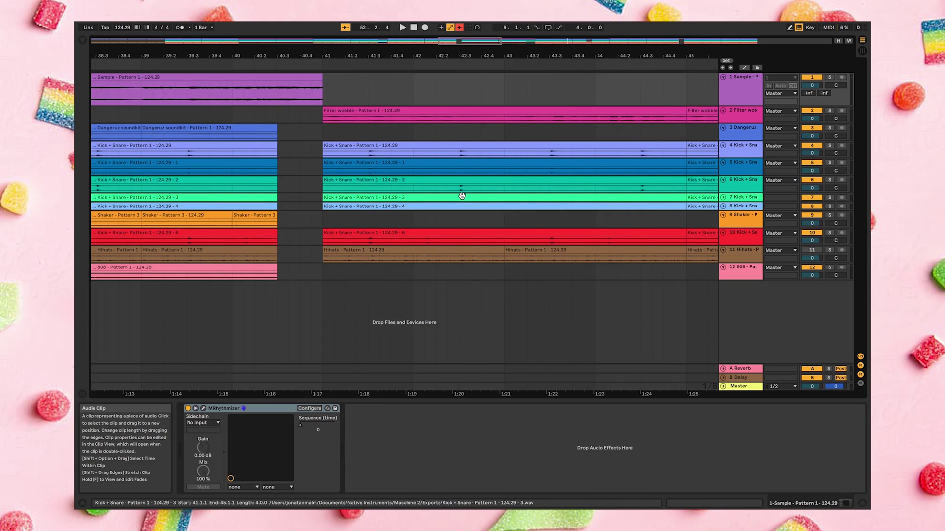
{"action": "scroll", "coordinate": [461, 195], "scroll_direction": "left", "scroll_amount": 3}
{"action": "scroll", "coordinate": [461, 195], "scroll_direction": "down", "scroll_amount": 5}
Split and clear the Kick + Snare clips from 54.3 to 55.1, then play from bar 54
{"action": "left_click_drag", "start_coordinate": [373, 147], "coordinate": [357, 215]}
{"action": "key", "text": "super+e"}
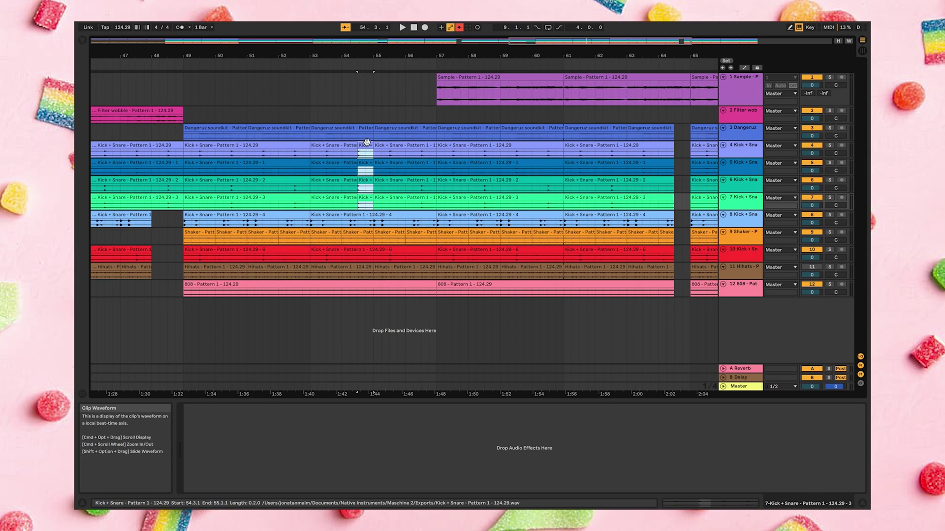
{"action": "key", "text": "super+j"}
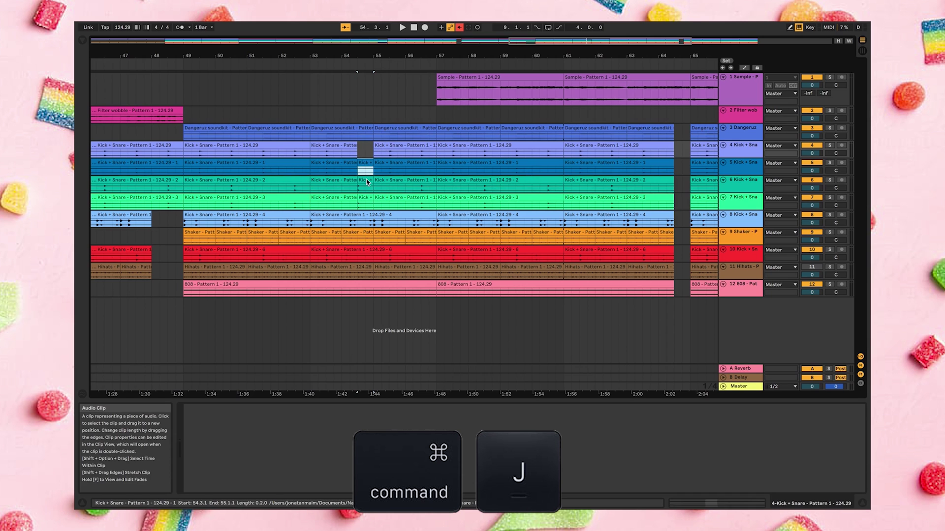
{"action": "left_click", "coordinate": [366, 81]}
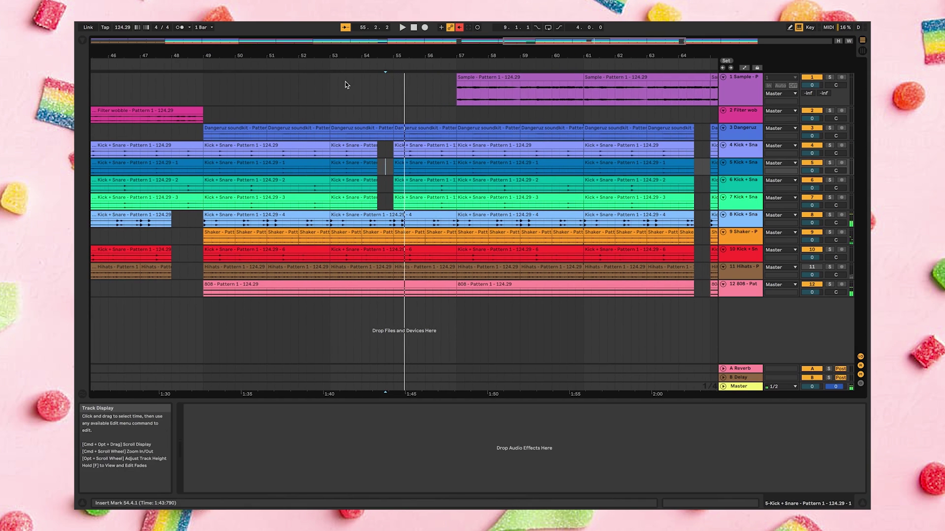
{"action": "left_click", "coordinate": [347, 85]}
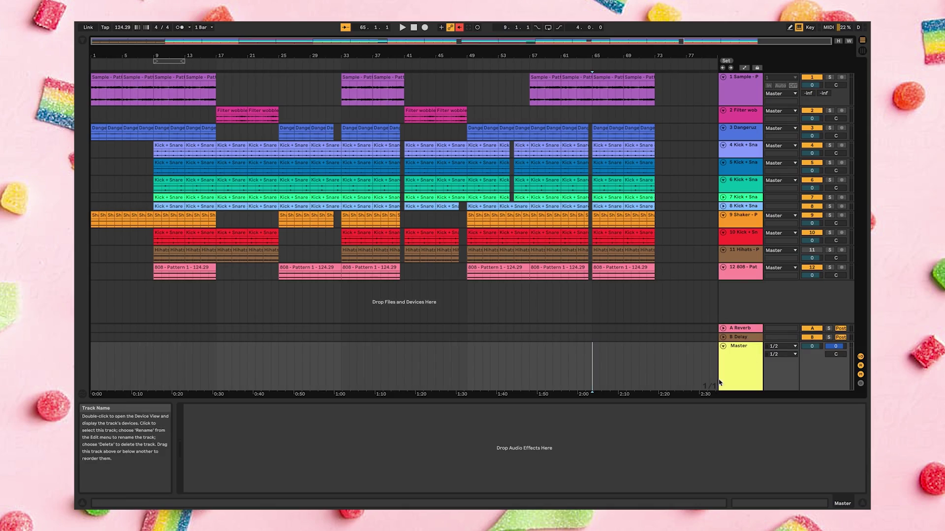
Add Master Volume breakpoints holding full level, then ramp down to -inf between about 2:00 and 2:10
{"action": "key", "text": "a"}
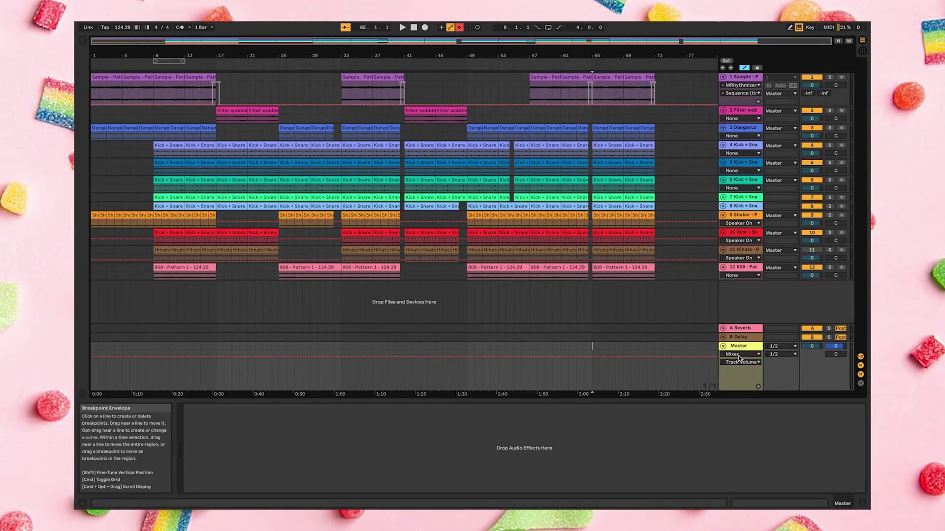
{"action": "left_click", "coordinate": [583, 356]}
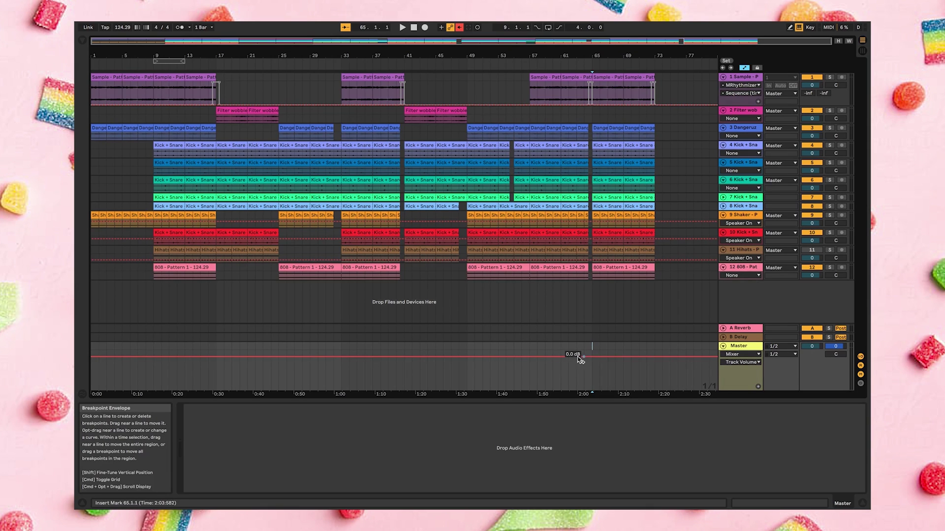
{"action": "left_click", "coordinate": [654, 356]}
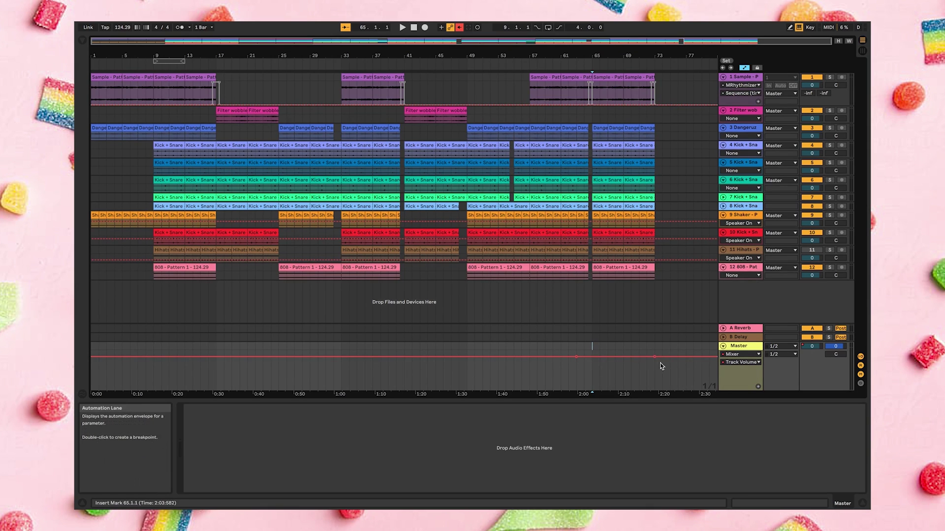
{"action": "left_click_drag", "start_coordinate": [655, 357], "coordinate": [655, 391]}
{"action": "left_click_drag", "start_coordinate": [610, 371], "coordinate": [623, 388]}
{"action": "left_click", "coordinate": [647, 390]}
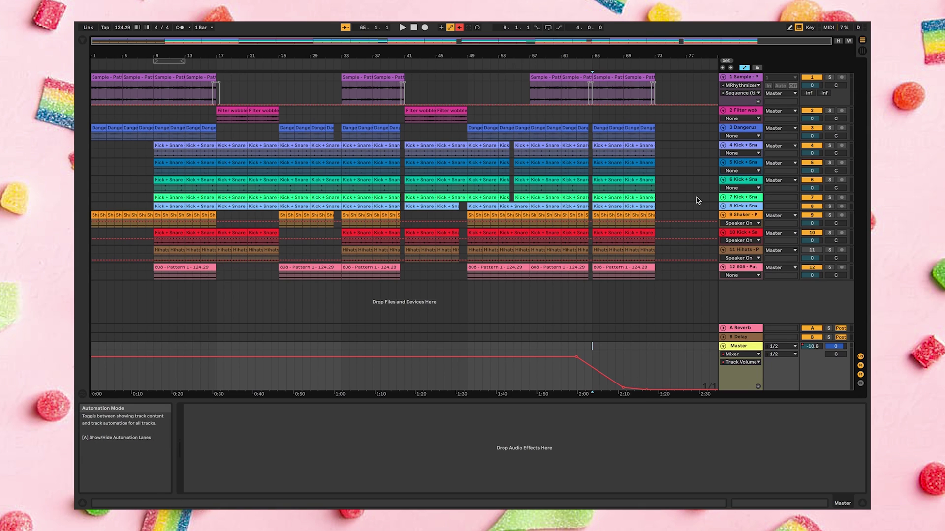
Hide the automation envelopes and check the Reverb and Delay return effect settings
{"action": "key", "text": "a"}
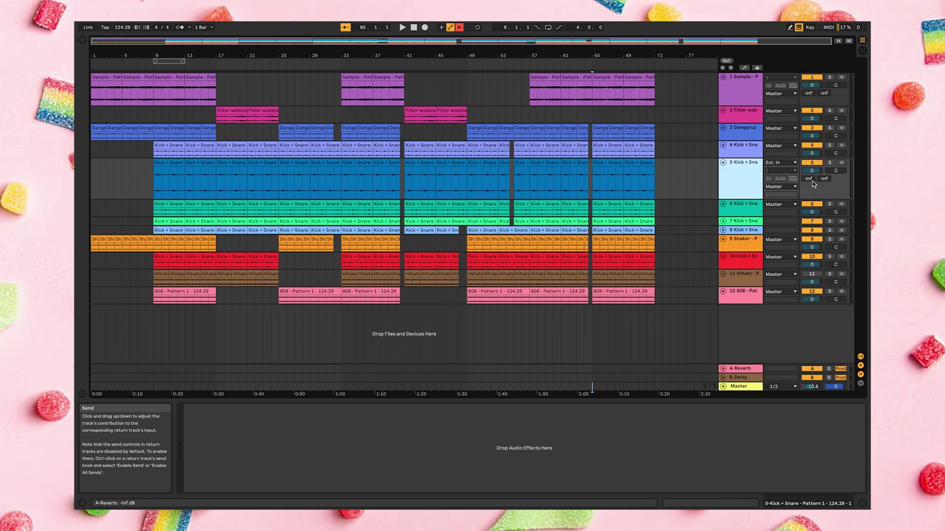
{"action": "left_click", "coordinate": [739, 372]}
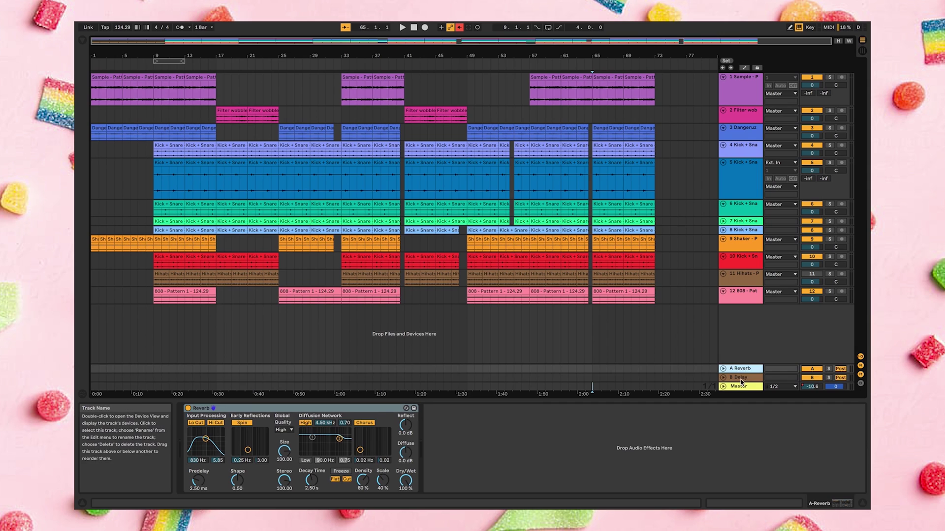
{"action": "left_click", "coordinate": [741, 377]}
{"action": "key", "text": "Up"}
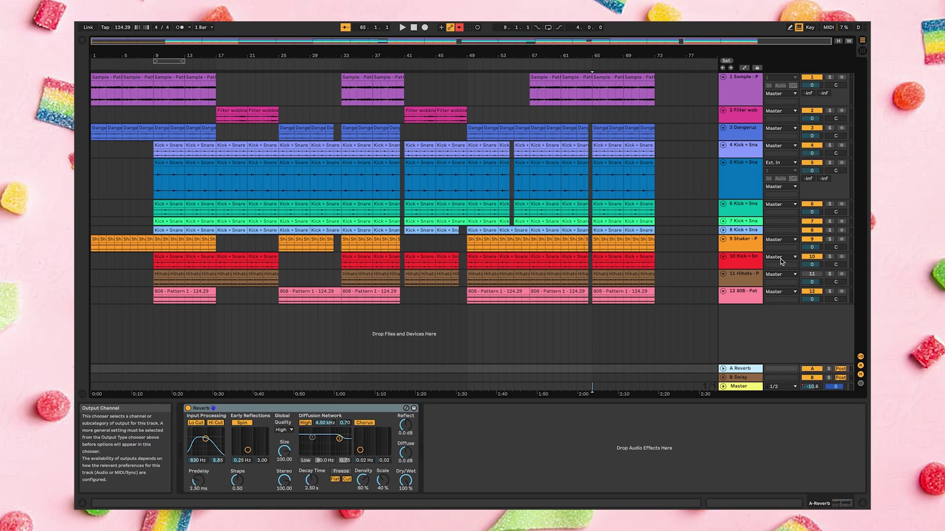
Raise Kick + Snare track 5's A Reverb send from -inf to -31.0 dB
{"action": "left_click", "coordinate": [750, 189]}
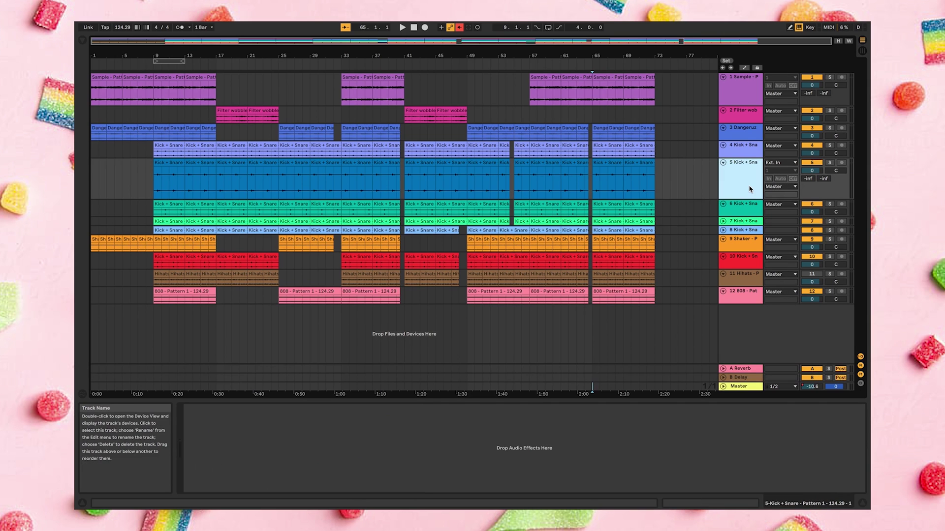
{"action": "left_click_drag", "start_coordinate": [808, 179], "coordinate": [808, 182]}
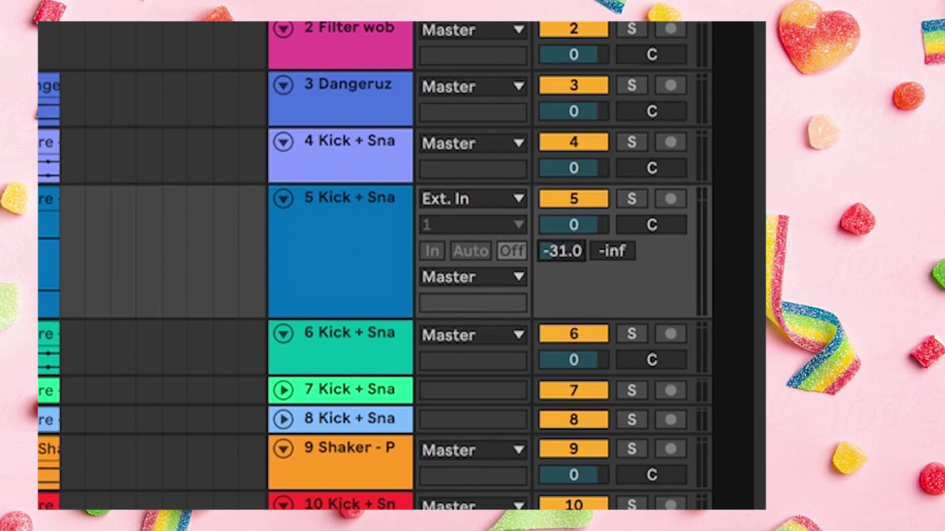
{"action": "left_click_drag", "start_coordinate": [561, 251], "coordinate": [561, 295]}
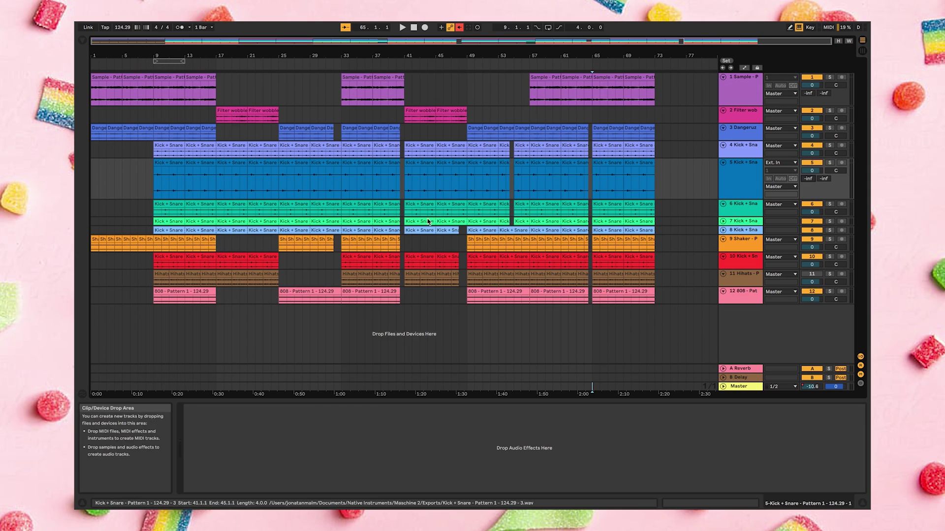
{"action": "key", "text": "Tab"}
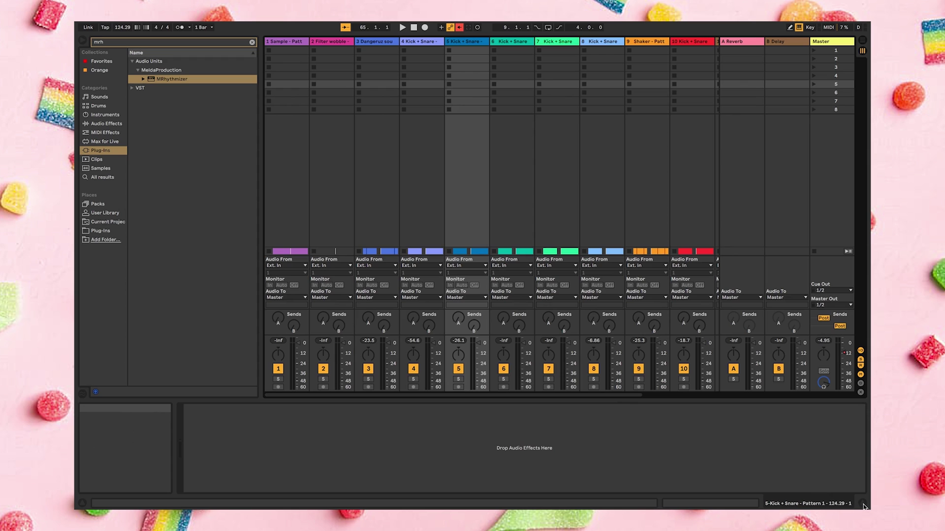
Hide Detail View and the browser, then play and stop the beat to check channel meters
{"action": "key", "text": "ctrl+alt+l"}
{"action": "left_click", "coordinate": [82, 40]}
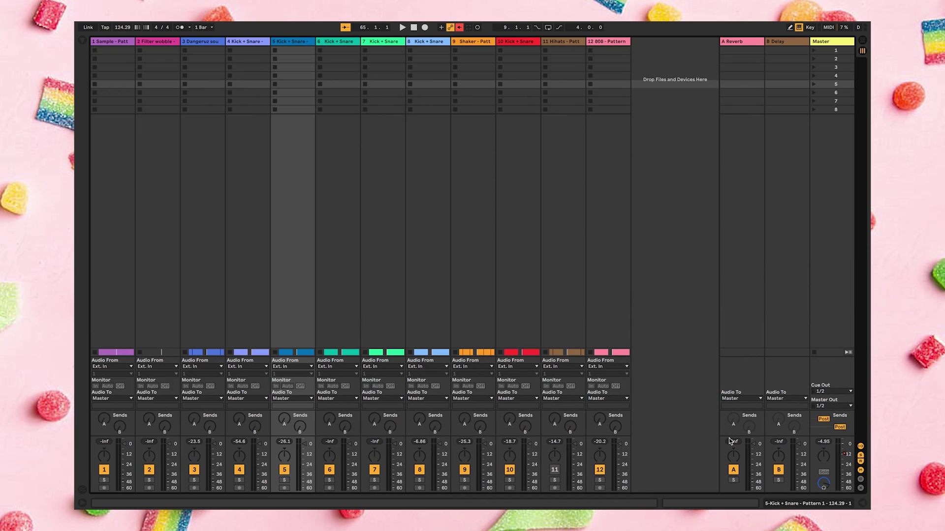
{"action": "key", "text": "space"}
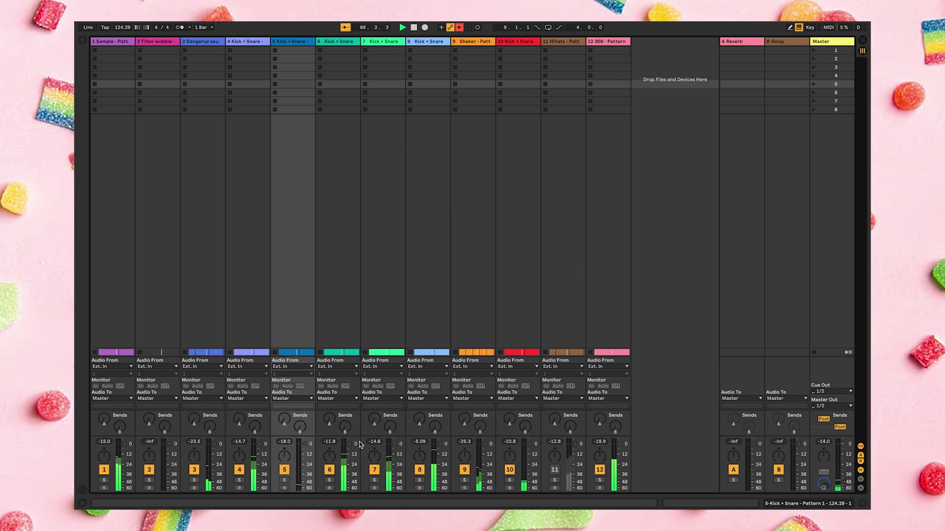
{"action": "key", "text": "space"}
{"action": "key", "text": "Tab"}
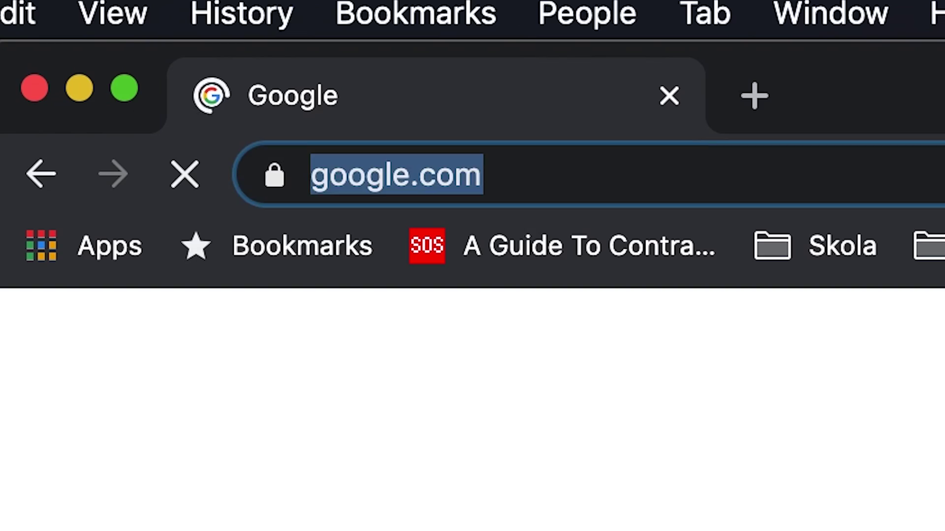
{"action": "type", "text": "www.b"}
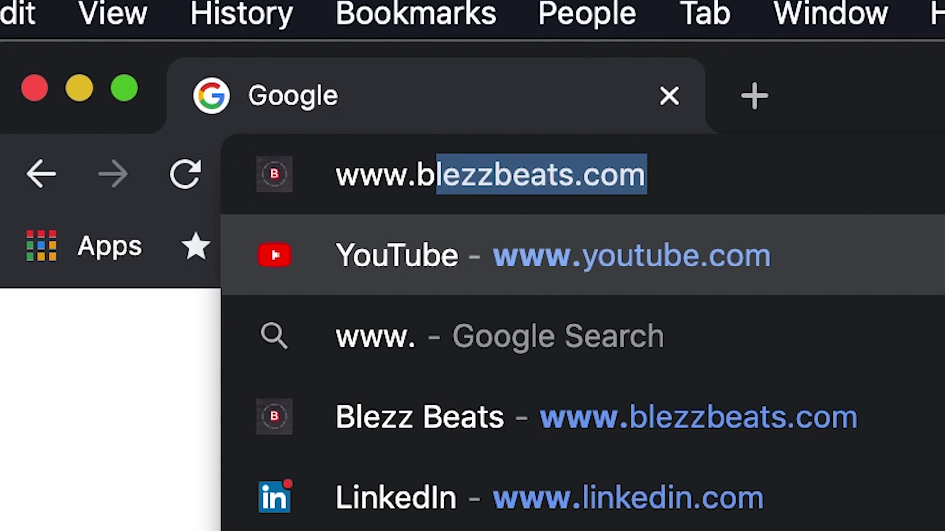
{"action": "type", "text": "lezzbeats.com"}
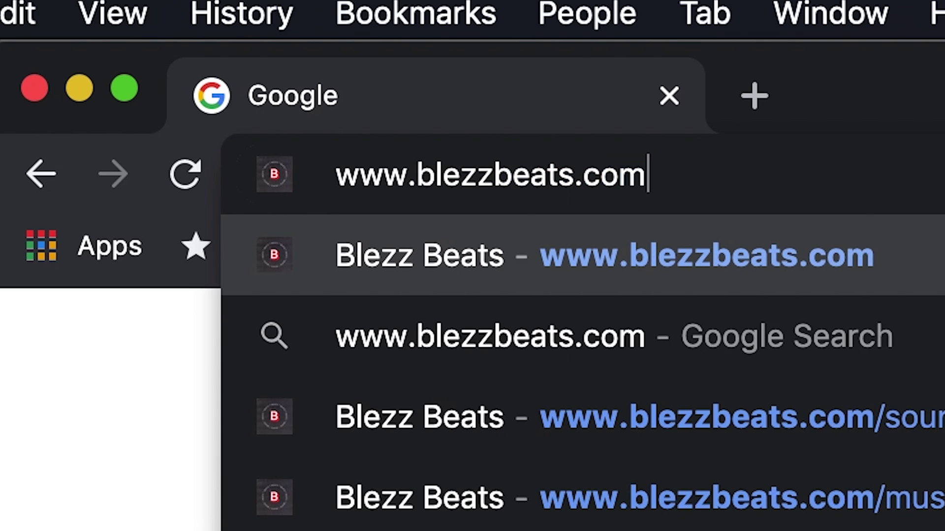
{"action": "key", "text": "Return"}
{"action": "scroll", "coordinate": [506, 332], "scroll_direction": "down", "scroll_amount": 5}
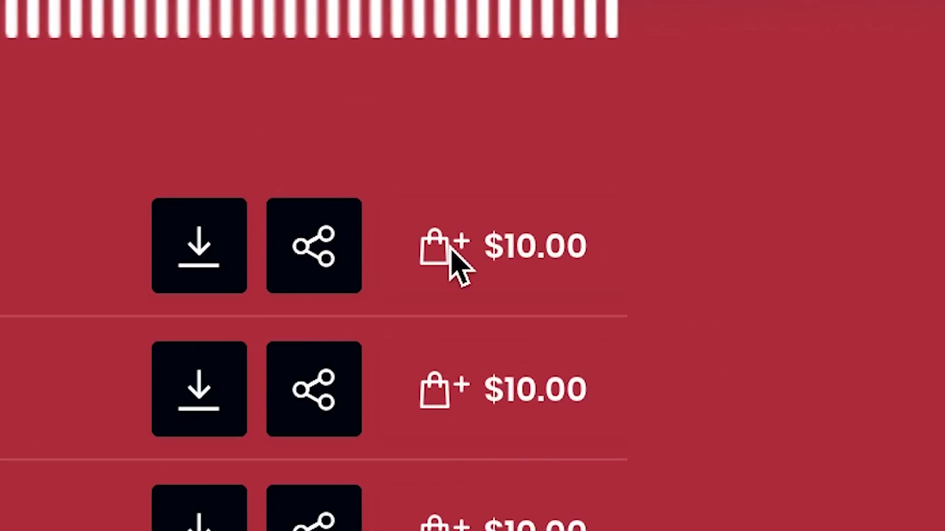
{"action": "left_click", "coordinate": [811, 203]}
{"action": "left_click", "coordinate": [824, 338]}
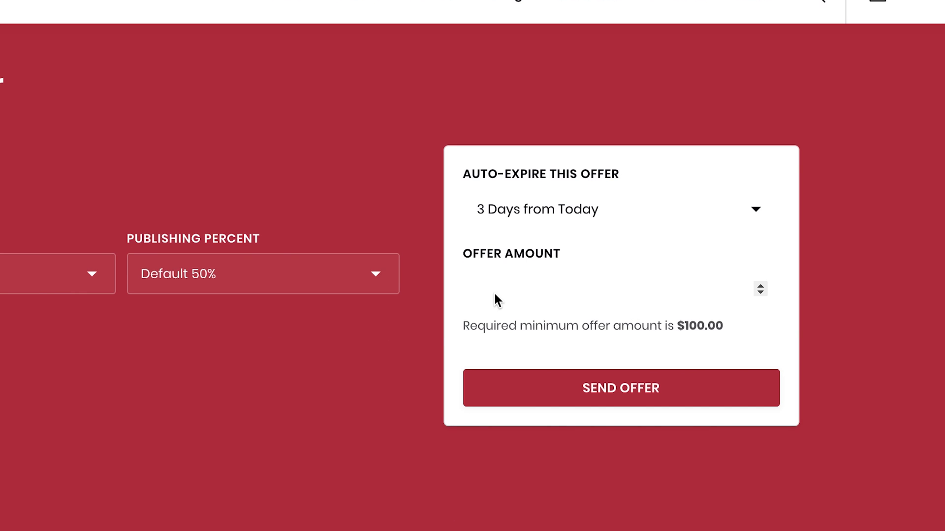
{"action": "left_click", "coordinate": [550, 290]}
{"action": "left_click_drag", "start_coordinate": [550, 290], "coordinate": [412, 287]}
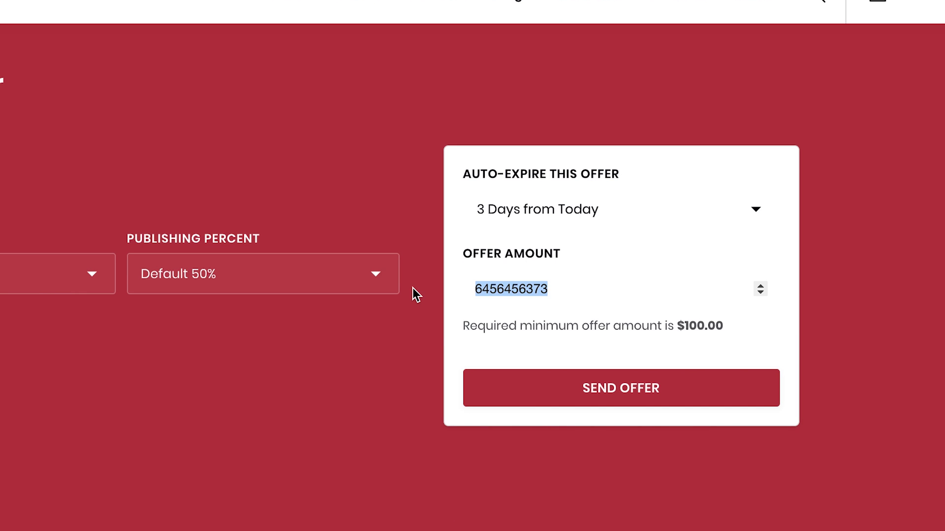